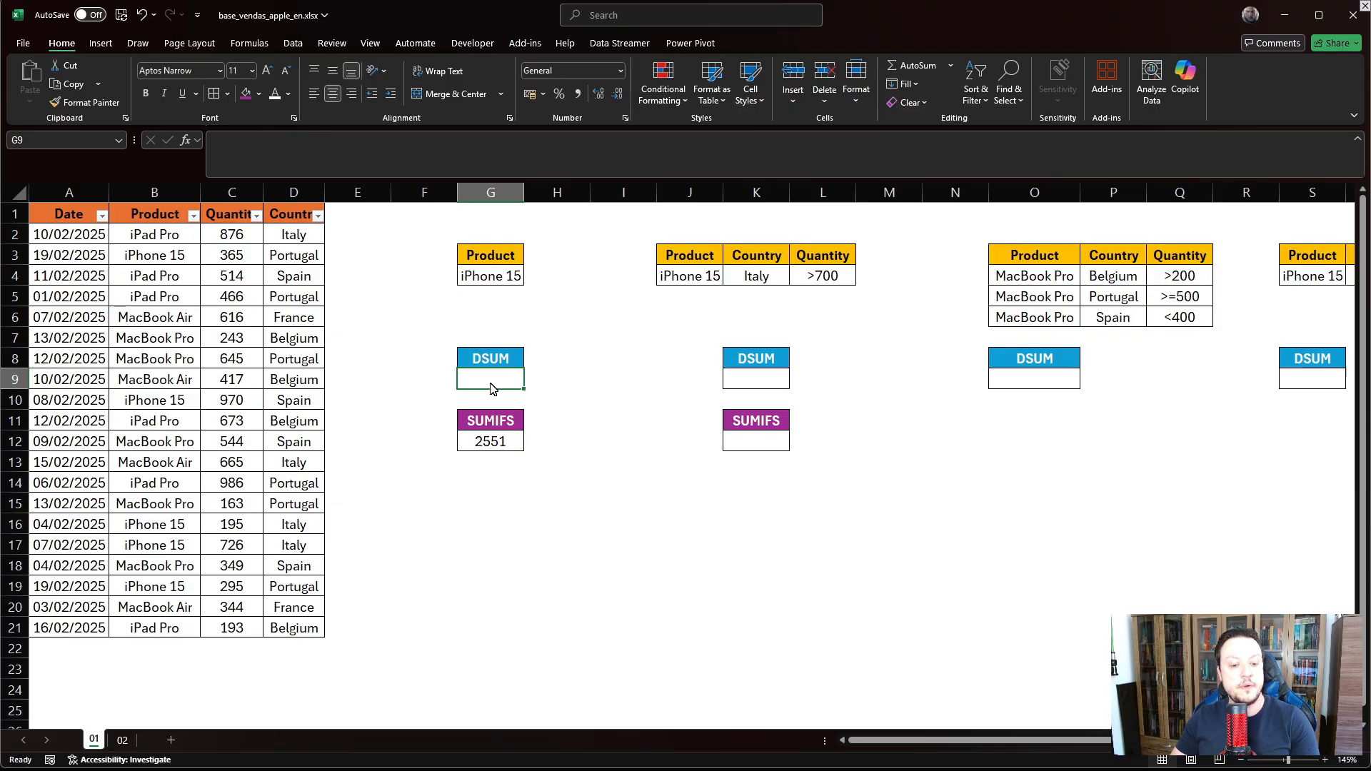
# - Enter =DSUM(A1:D21;C1;G3:G4) in G9, totalling iPhone 15 quantities to 2551
pyautogui.write('=DSUM(')
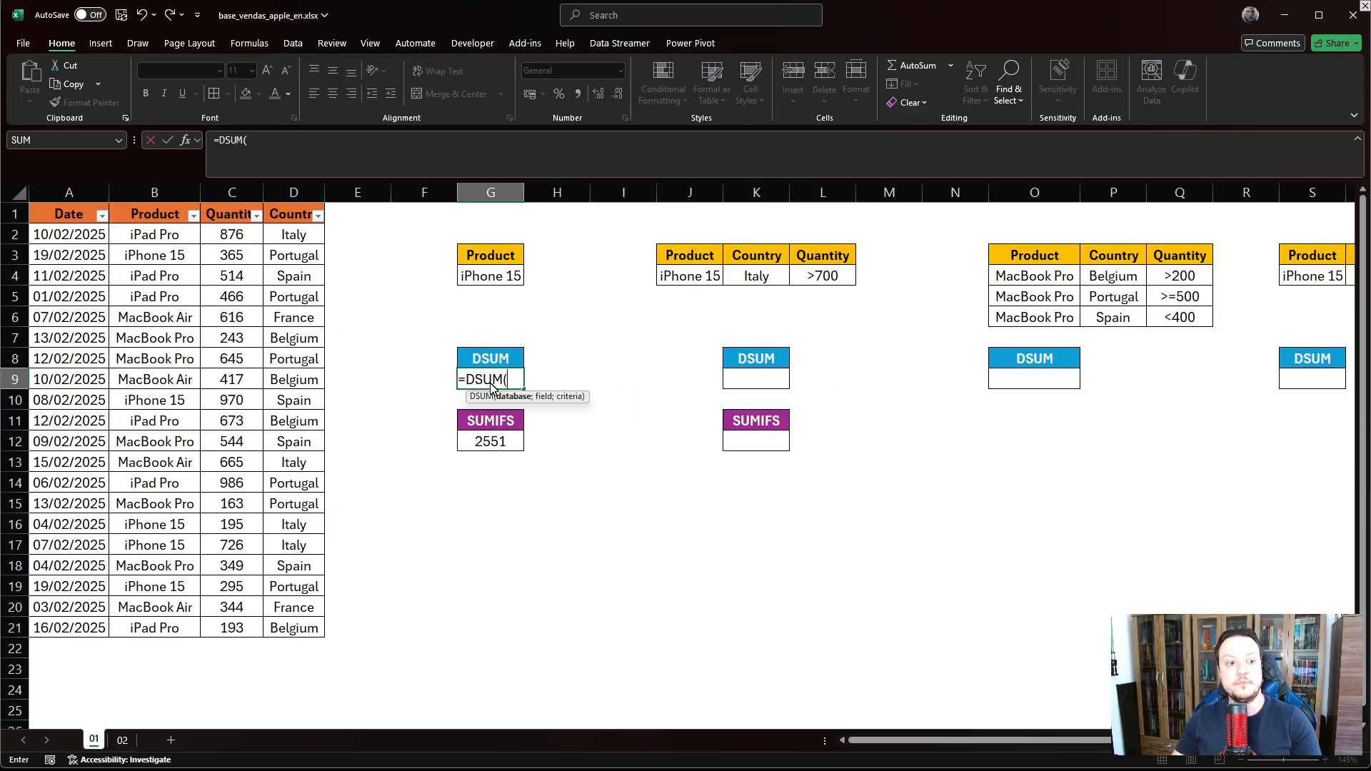
pyautogui.moveTo(77, 227); pyautogui.dragTo(288, 627)
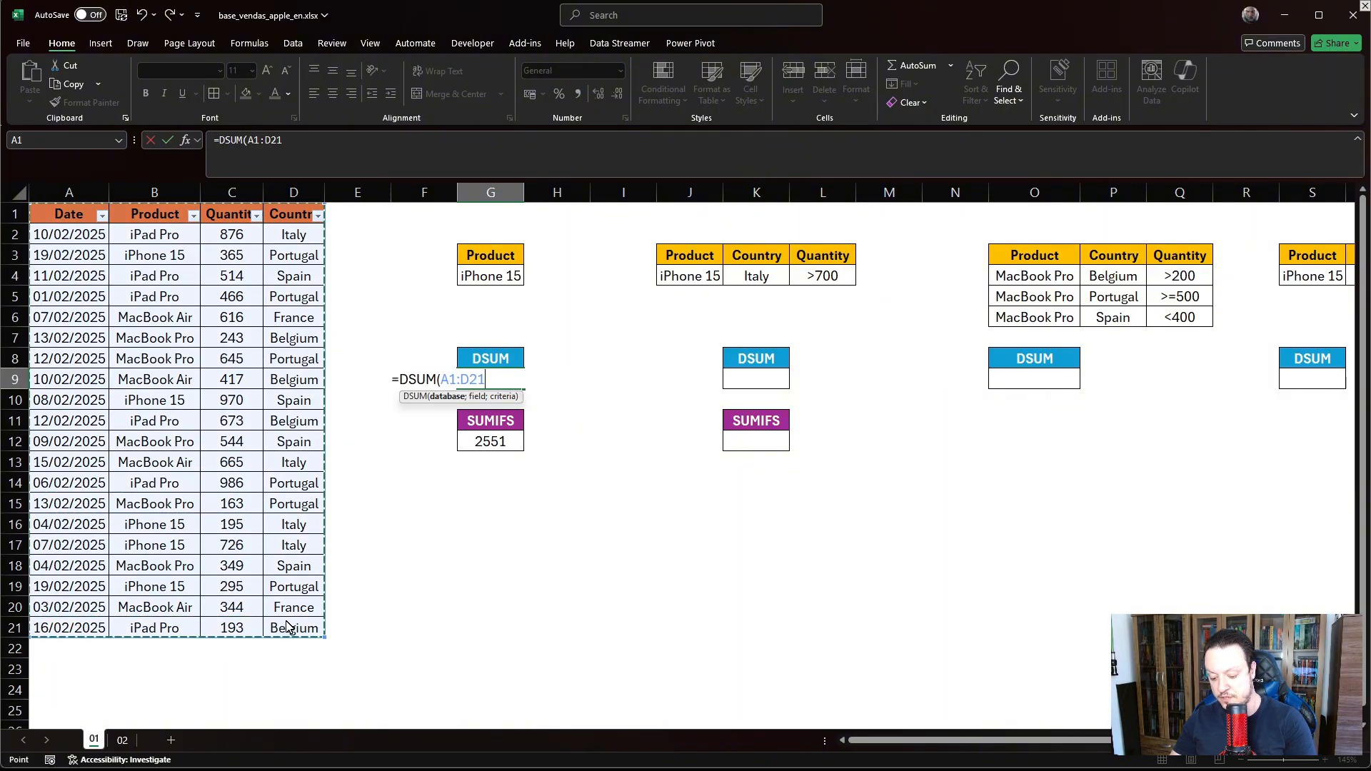
pyautogui.write(';')
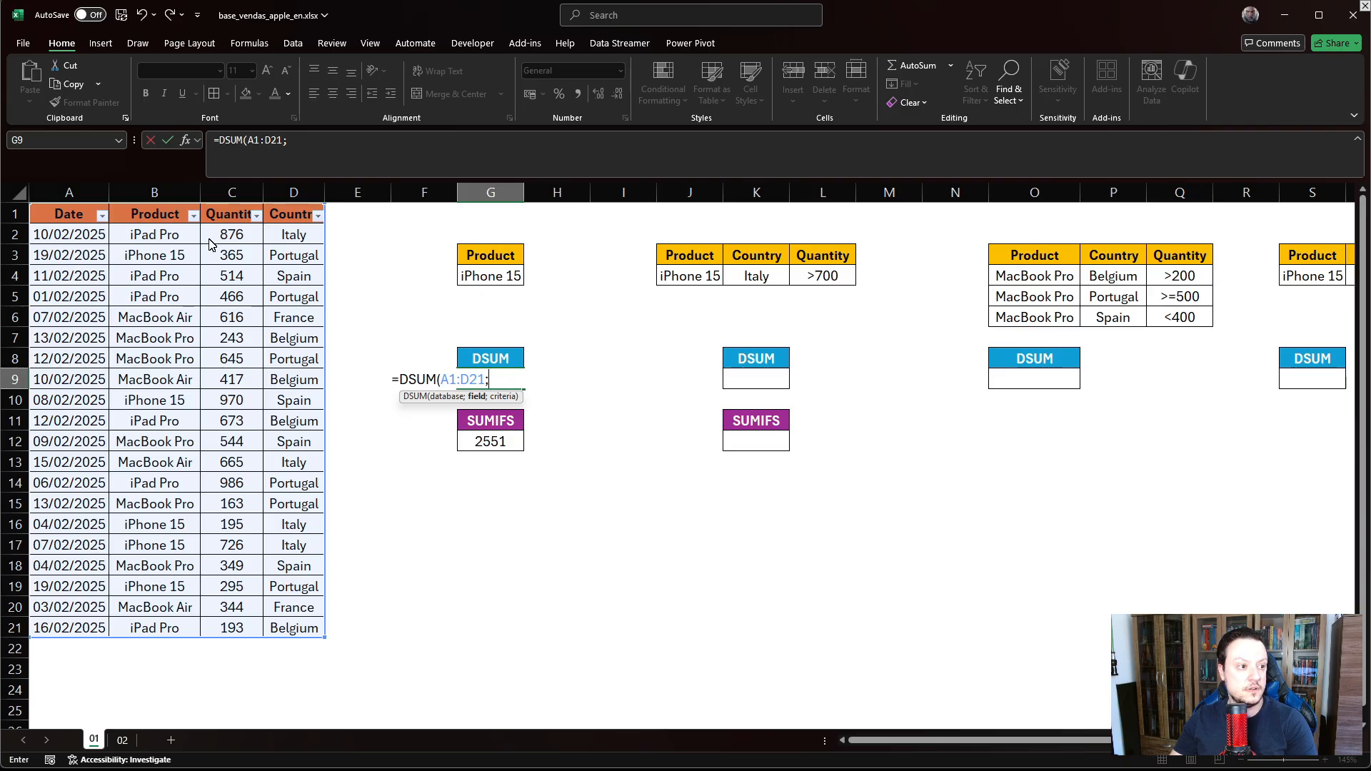
pyautogui.click(243, 220)
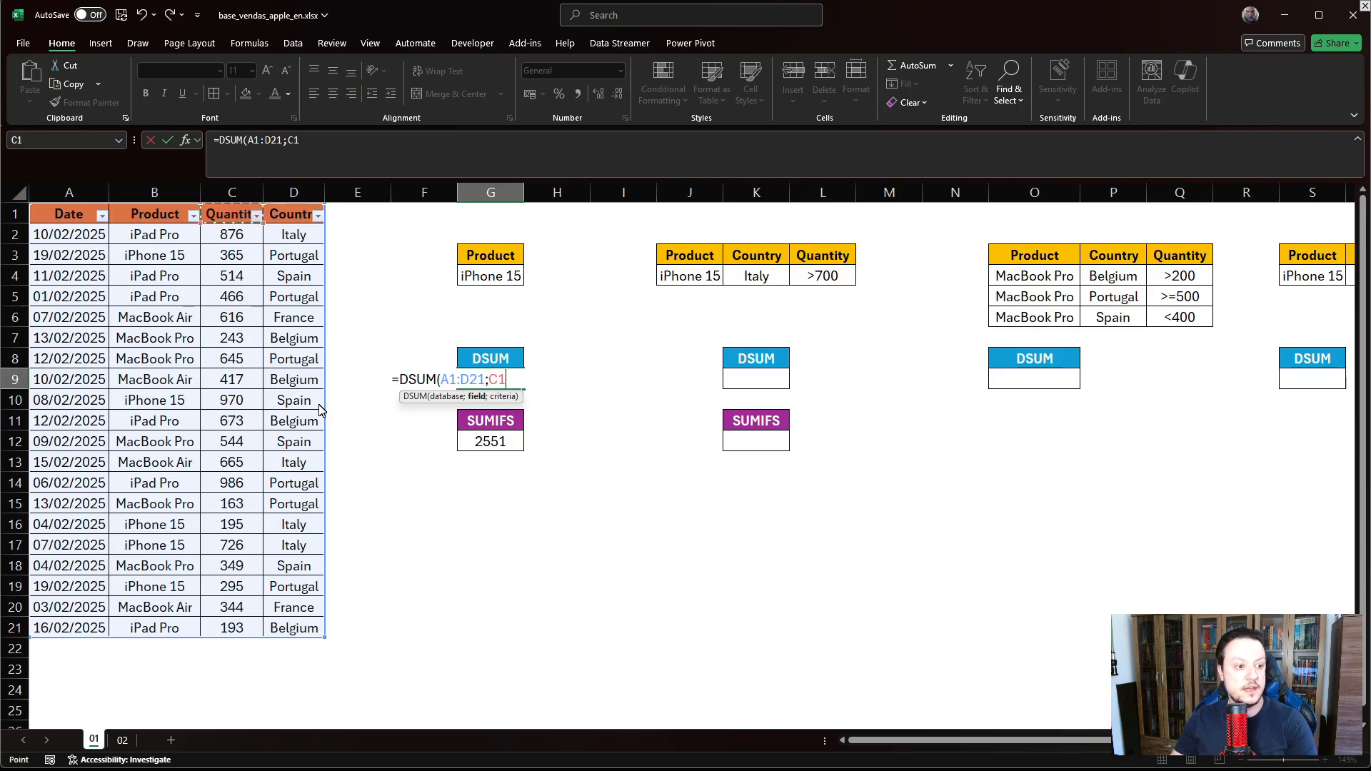
pyautogui.write(';')
pyautogui.moveTo(483, 257); pyautogui.dragTo(488, 278)
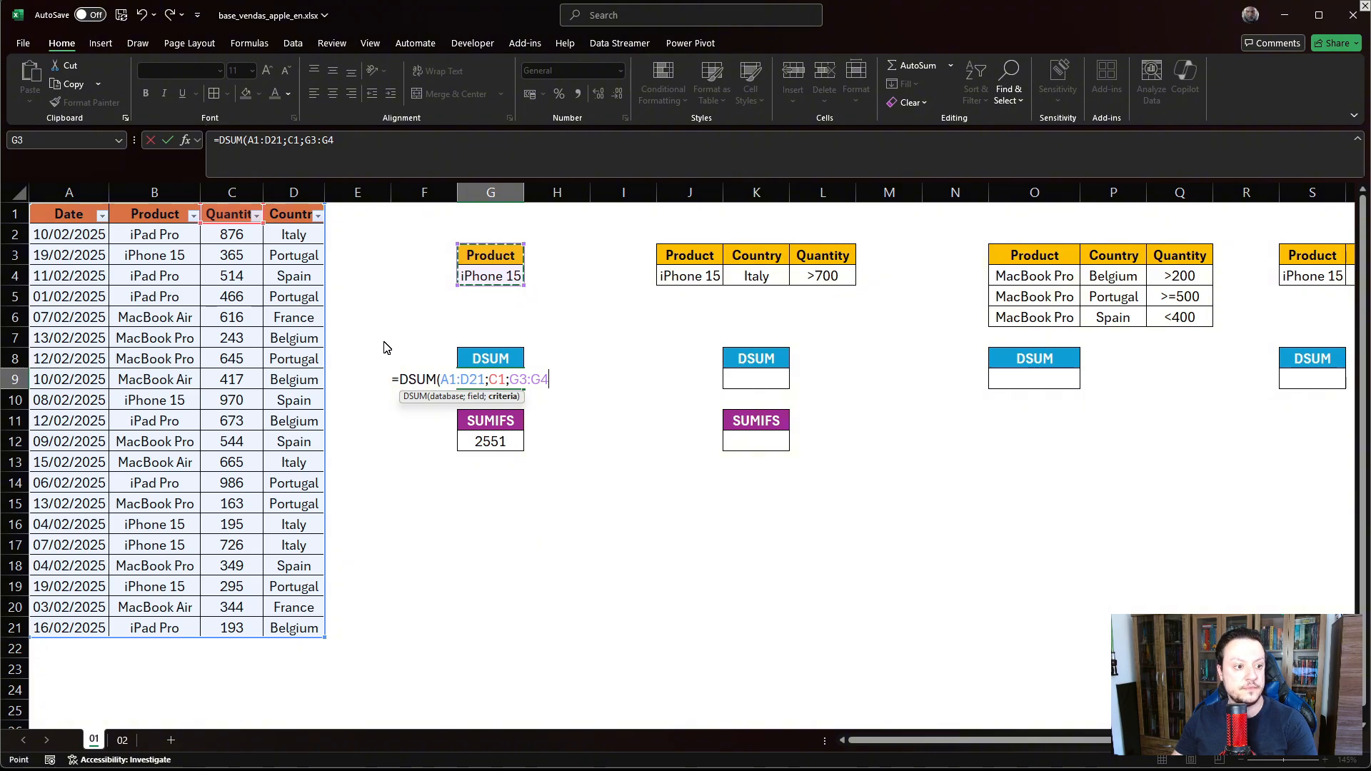
pyautogui.press('Return')
pyautogui.click(447, 544)
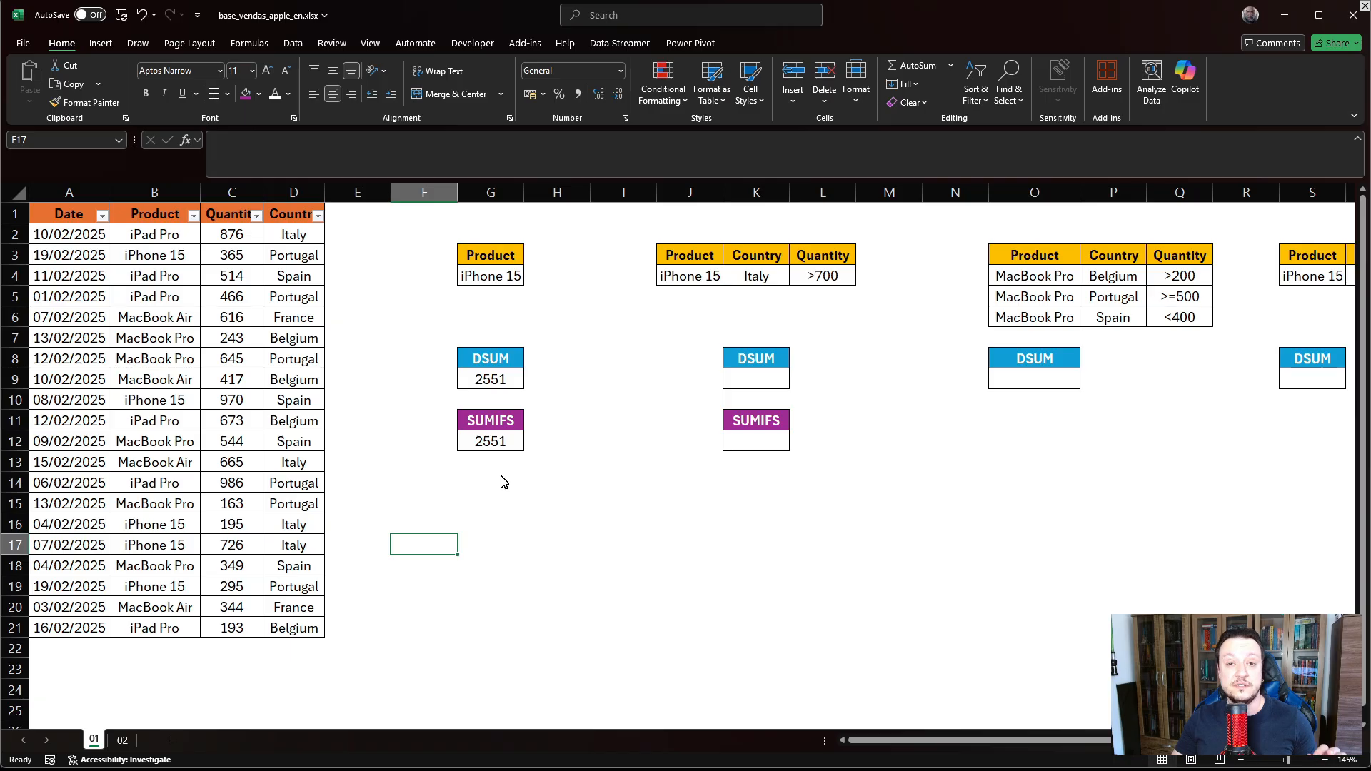
pyautogui.click(504, 445)
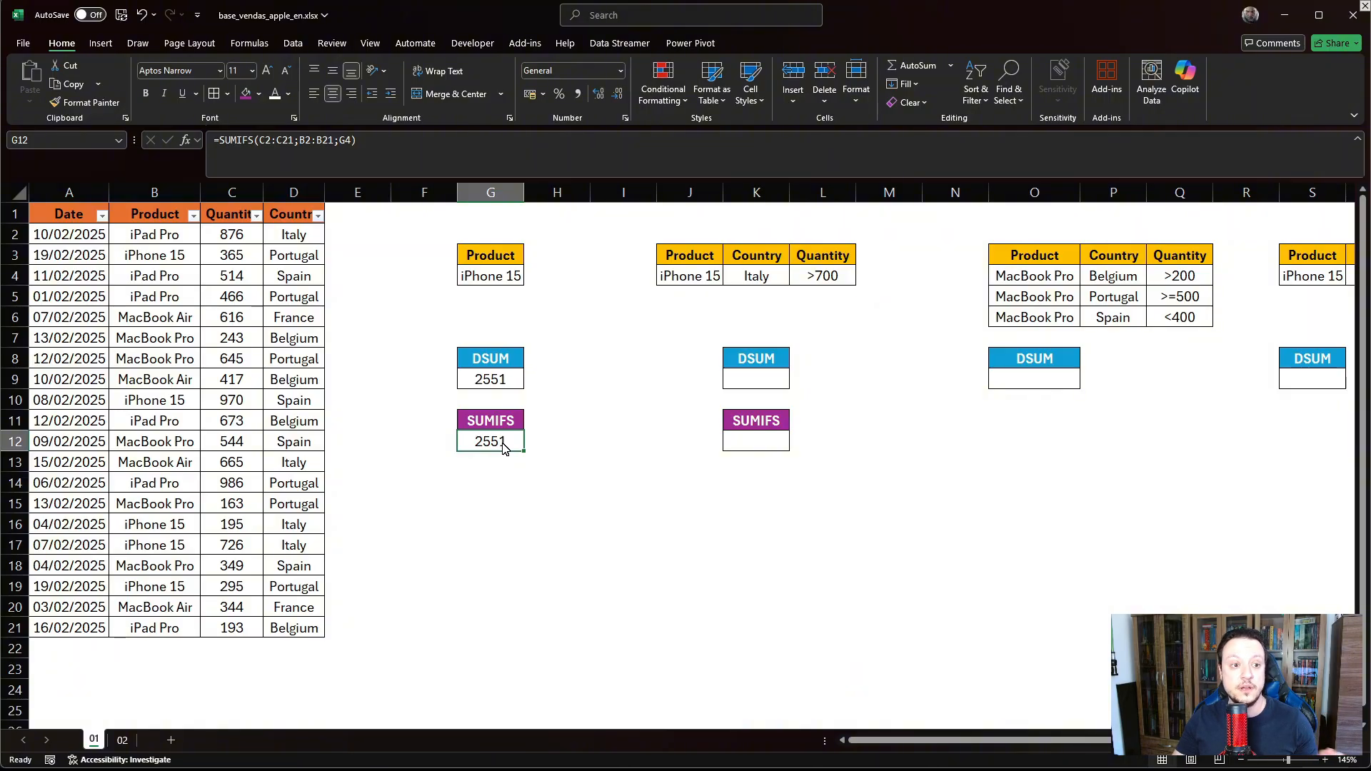
pyautogui.click(703, 280)
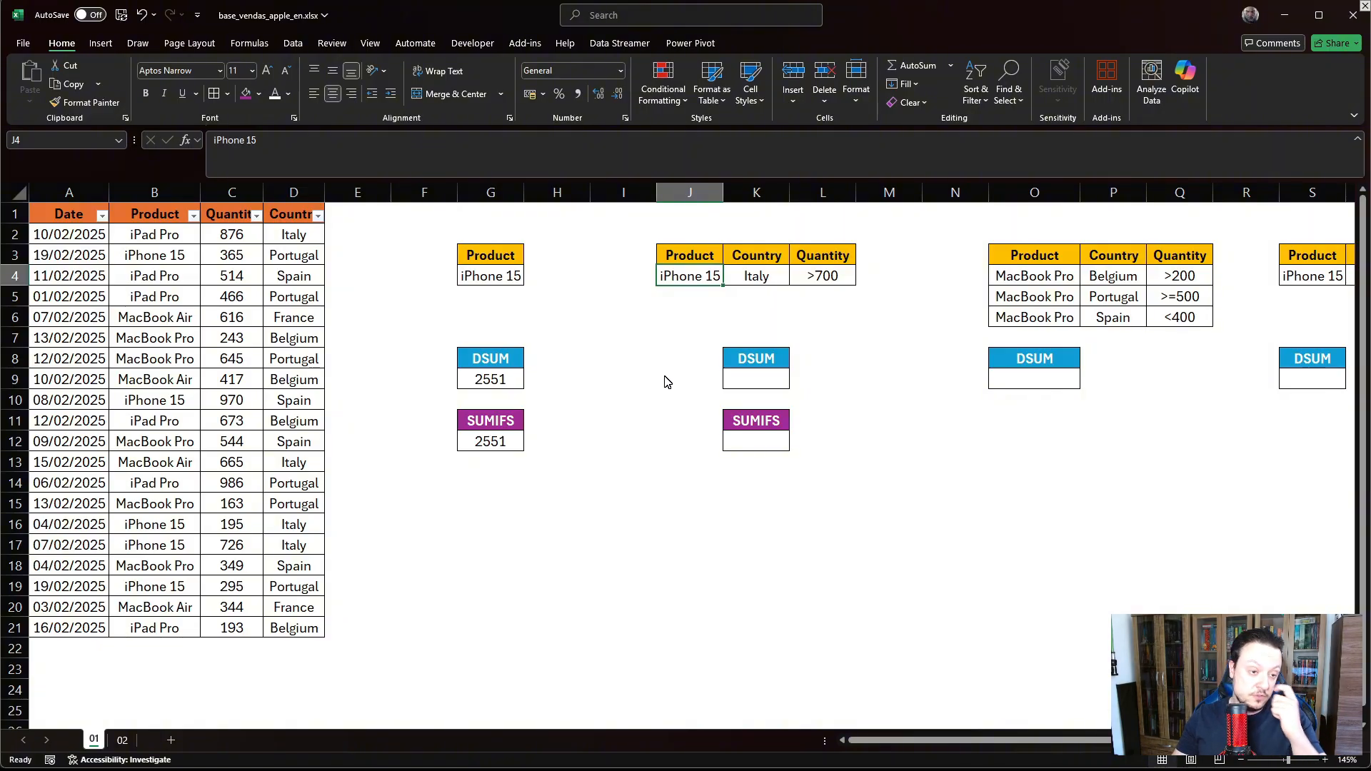
pyautogui.click(767, 384)
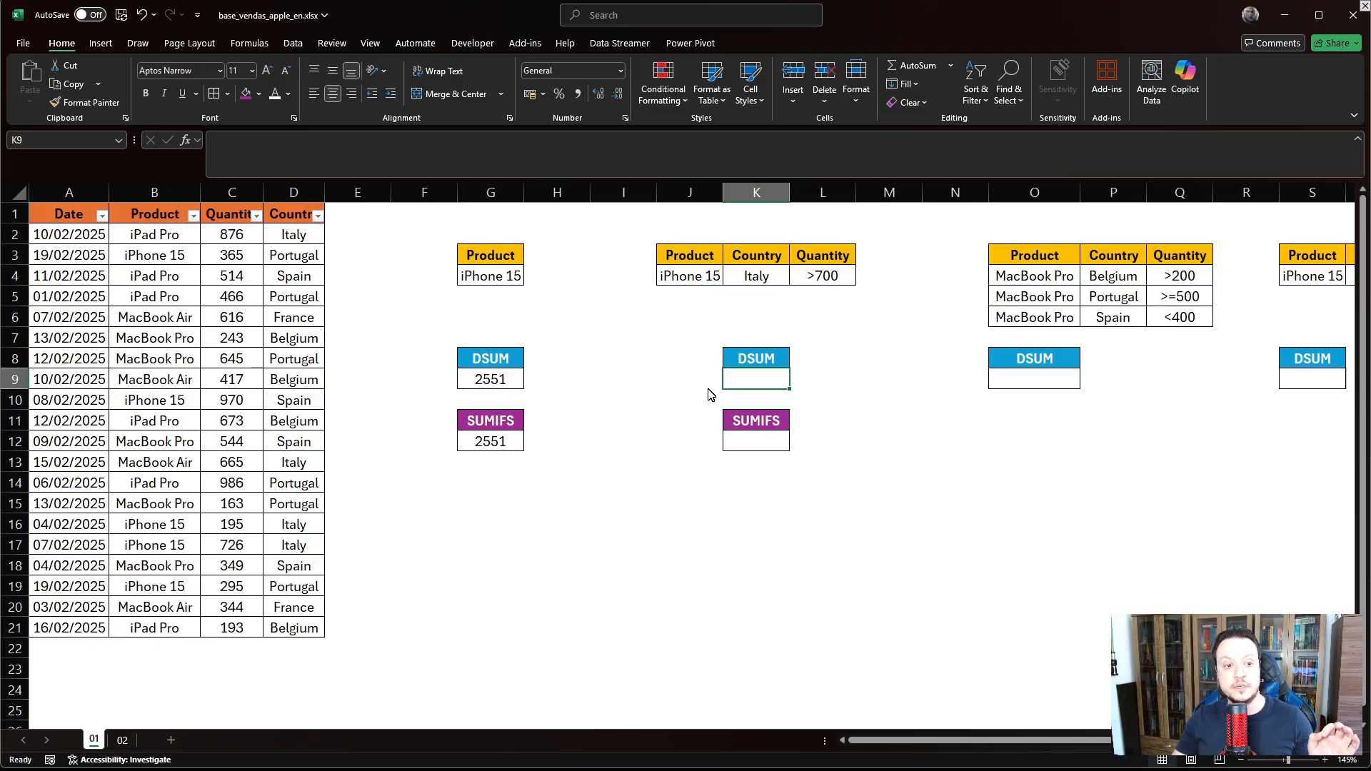
# - Start a SUMIFS in K12 summing C2:C21 where Product B2:B21 matches J4 (iPhone 15)
pyautogui.click(771, 449)
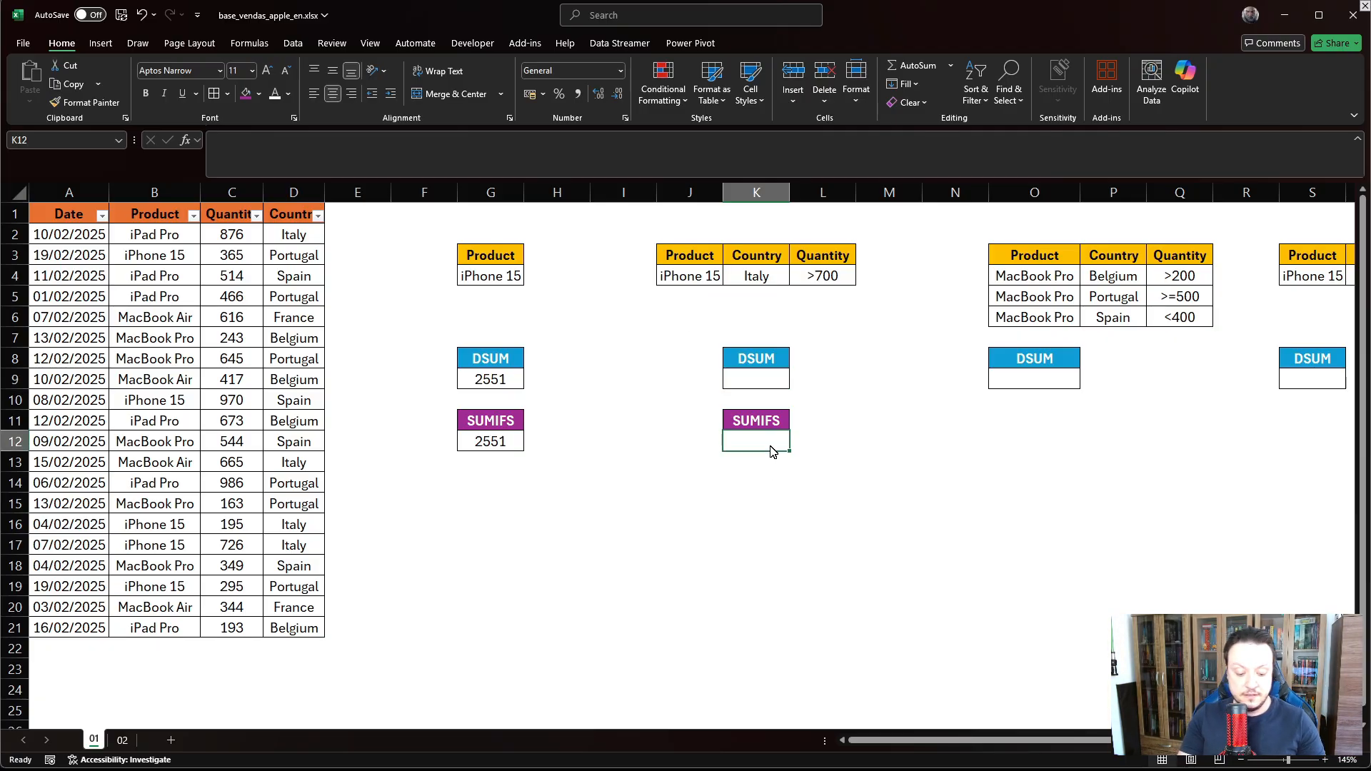
pyautogui.write('=SUMIF')
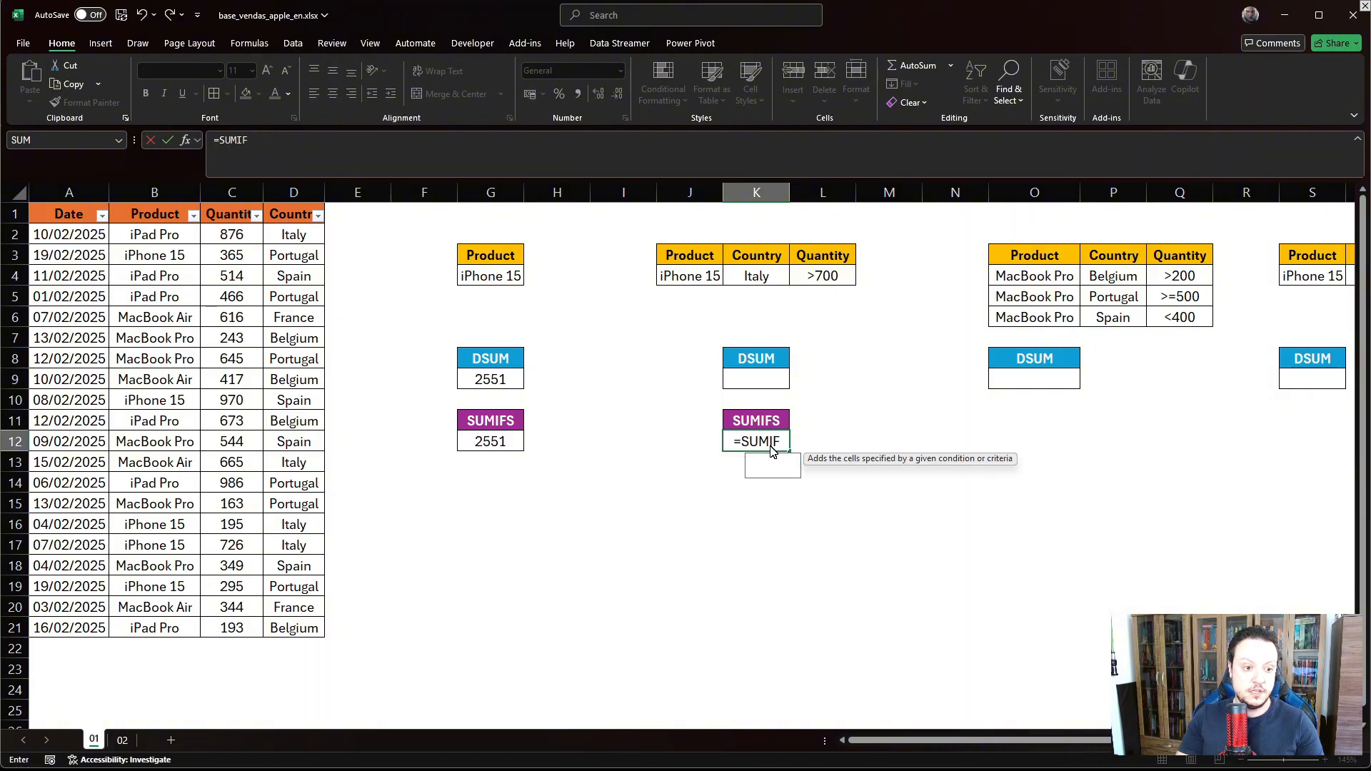
pyautogui.write('S(')
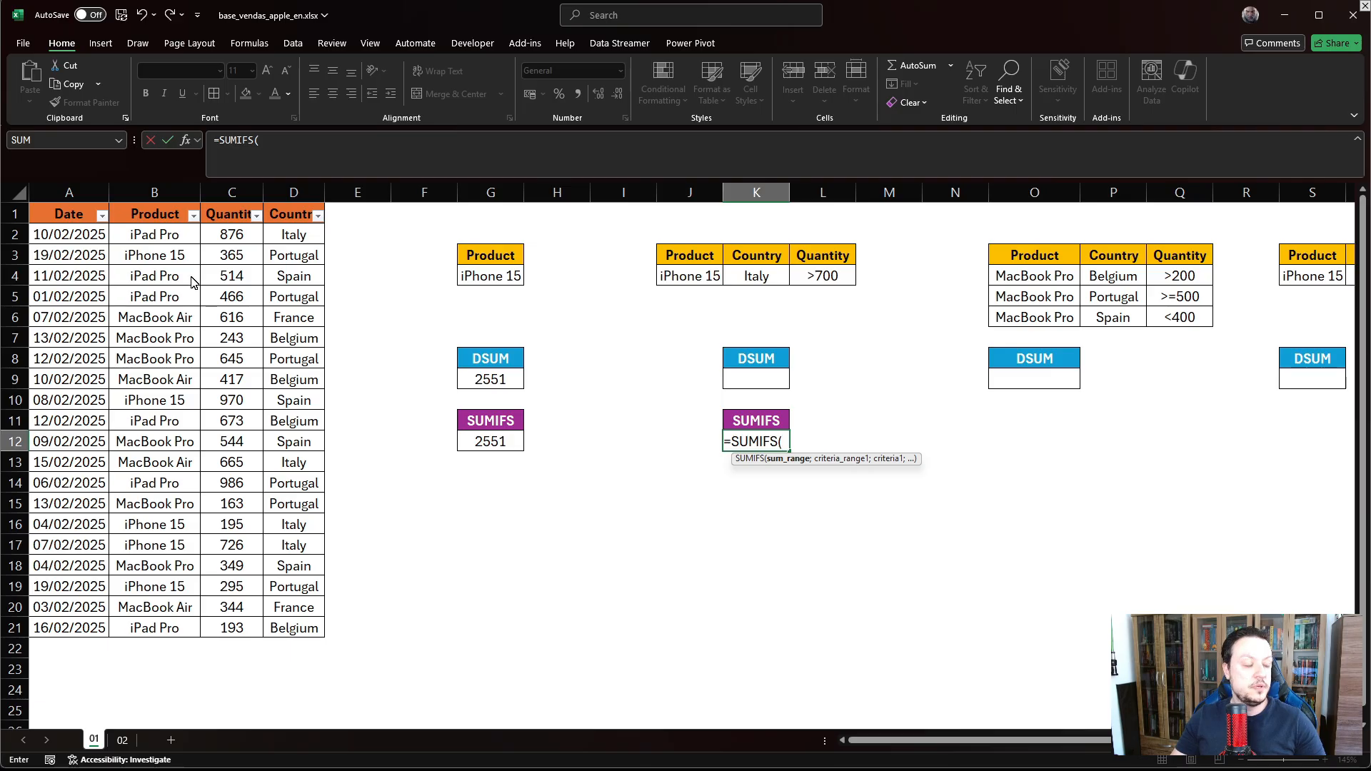
pyautogui.moveTo(227, 235); pyautogui.dragTo(250, 631)
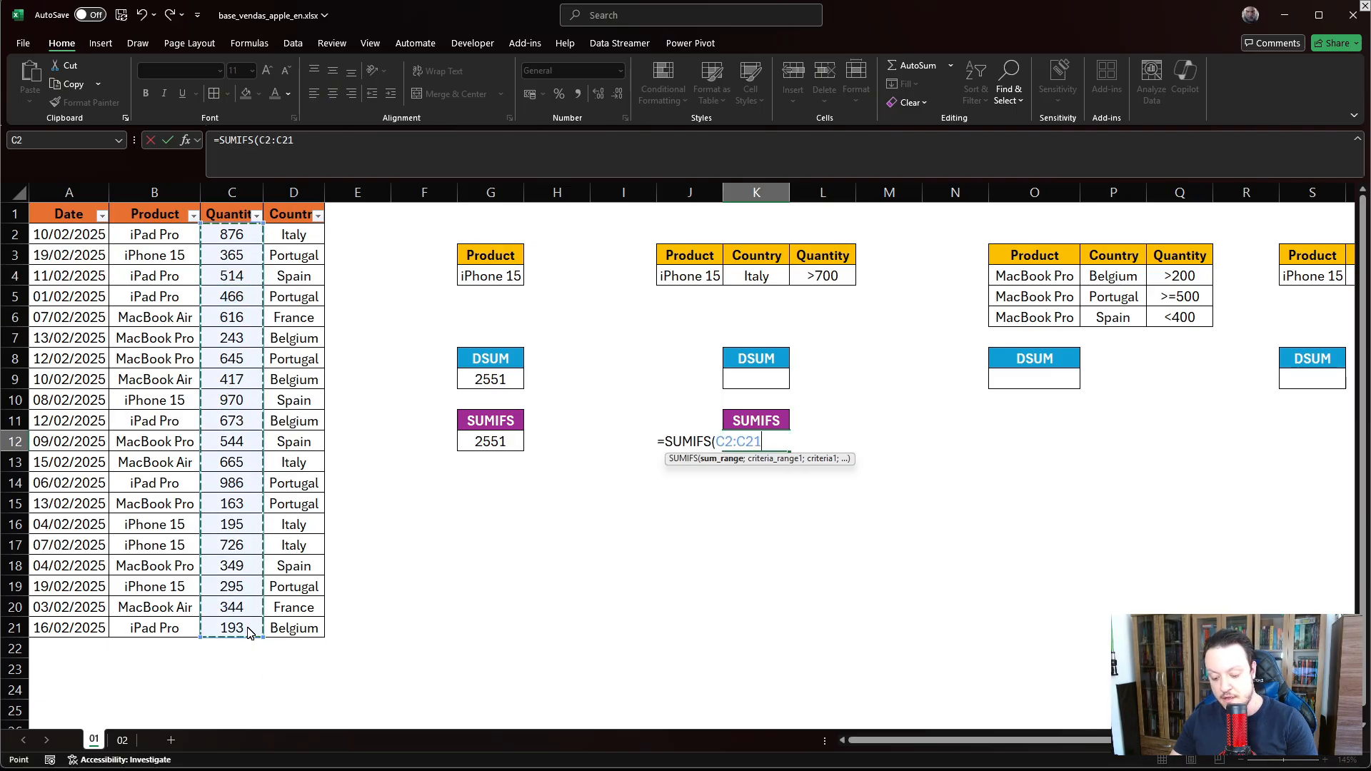
pyautogui.write(';')
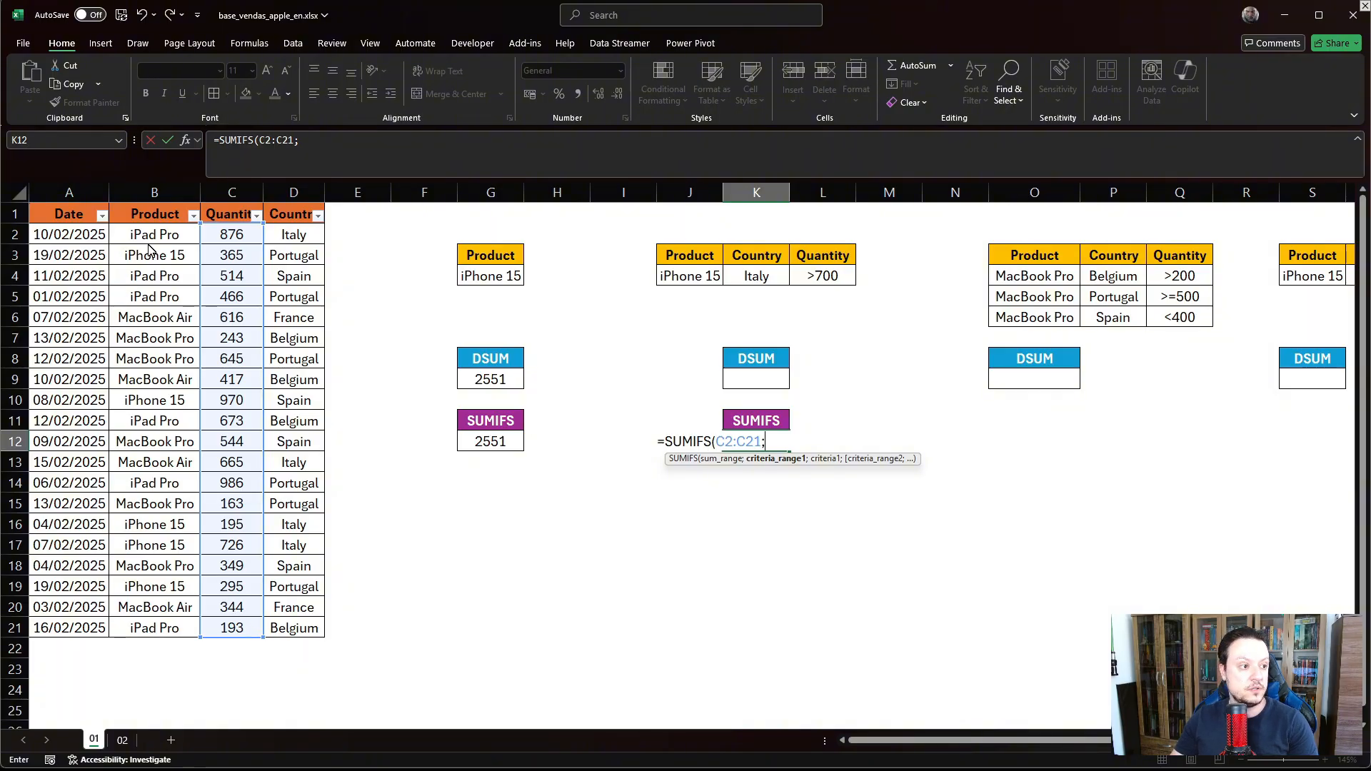
pyautogui.moveTo(151, 235); pyautogui.dragTo(153, 630)
pyautogui.write(';')
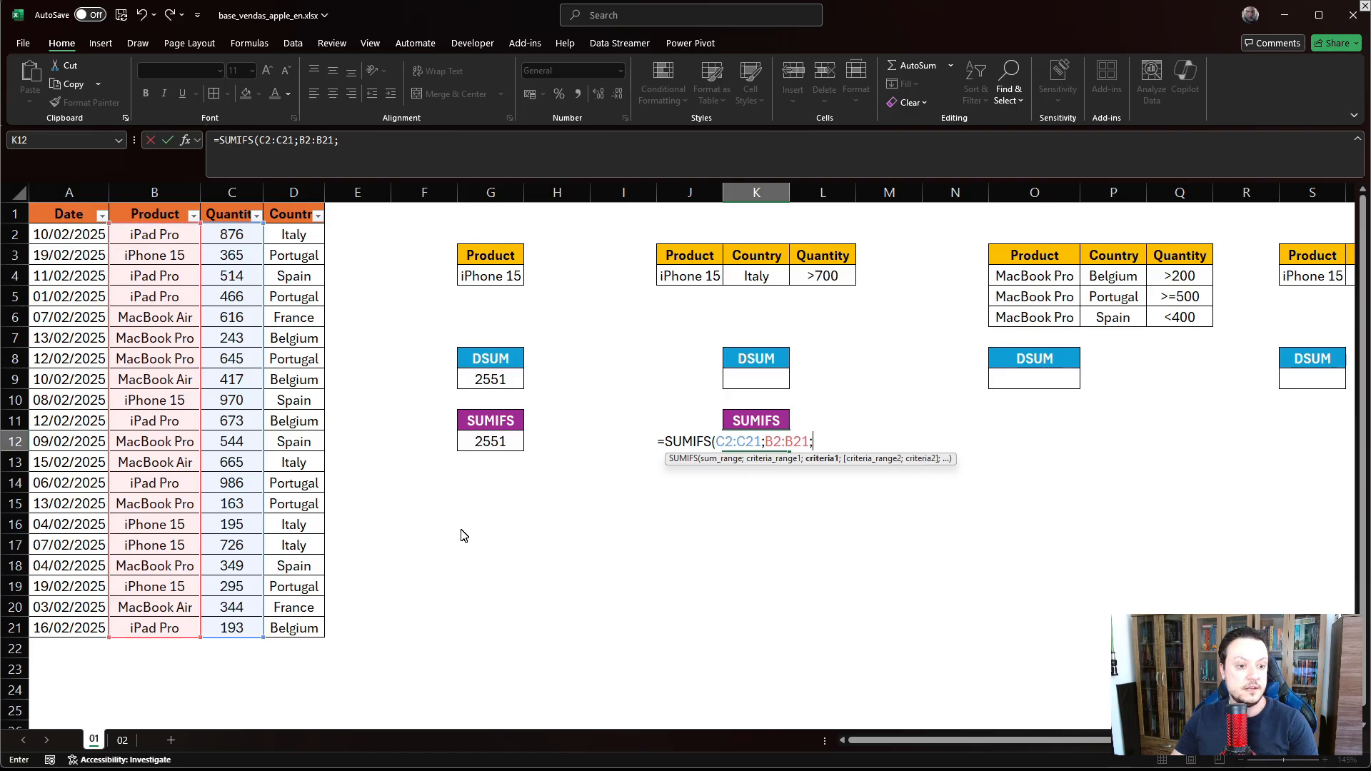
pyautogui.click(687, 282)
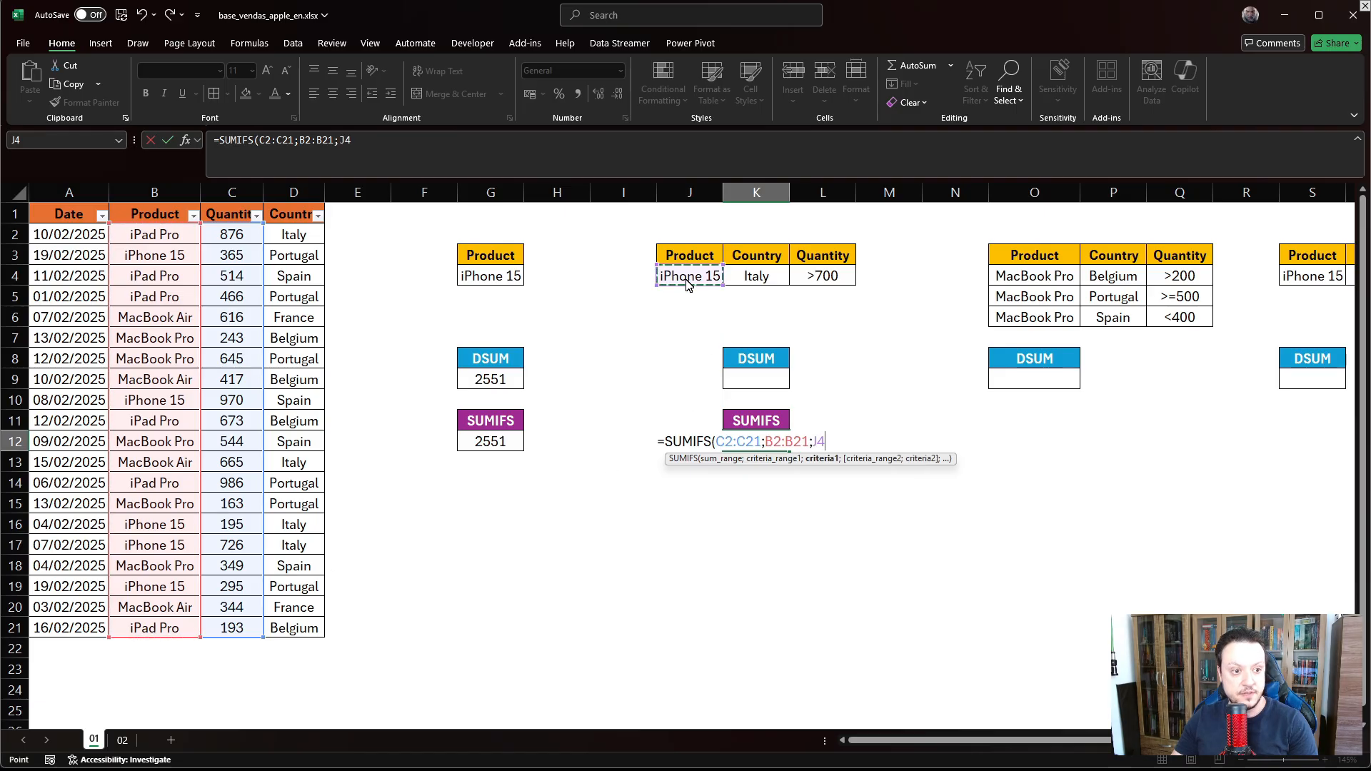
pyautogui.write(';')
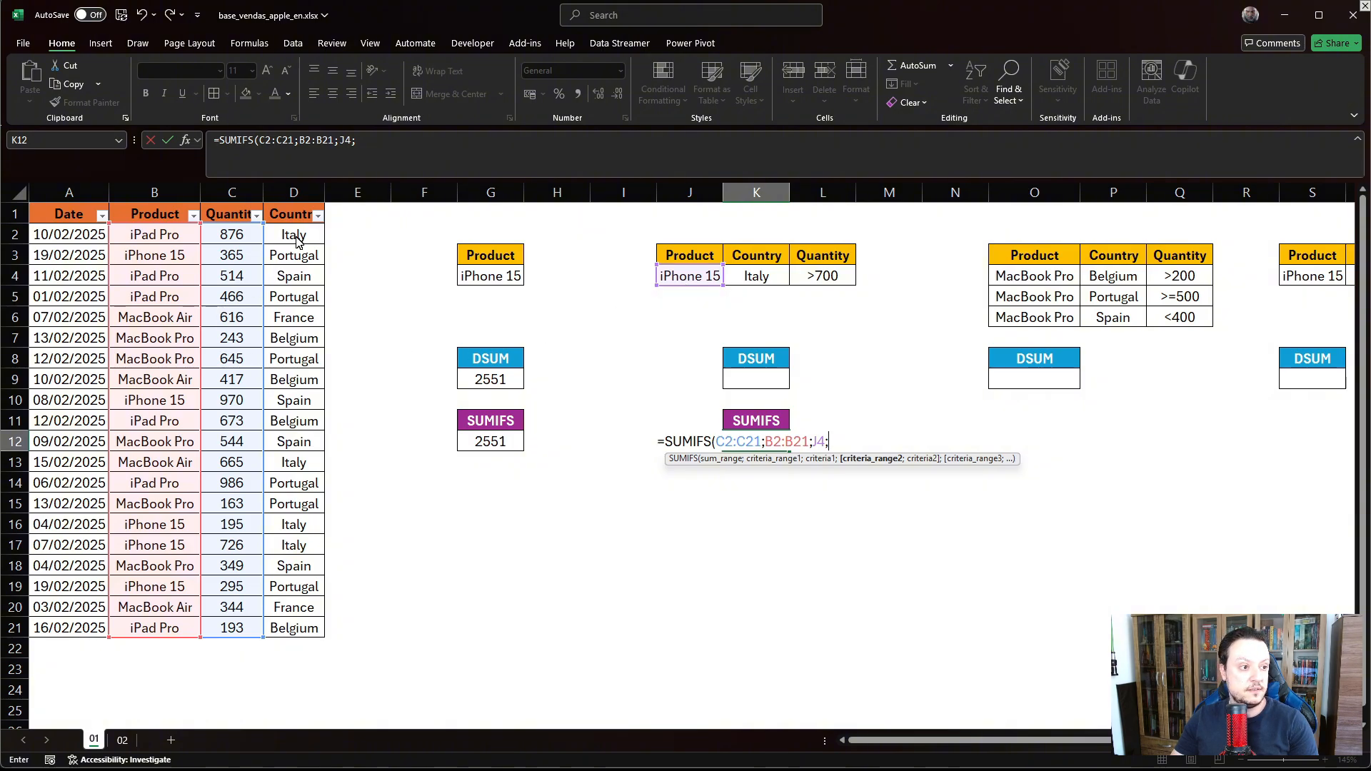
# - Add the Italy (D2:D21, K4) and >700 (C2:C21, L4) criteria to the SUMIFS, returning 726
pyautogui.moveTo(297, 239); pyautogui.dragTo(294, 630)
pyautogui.write(';')
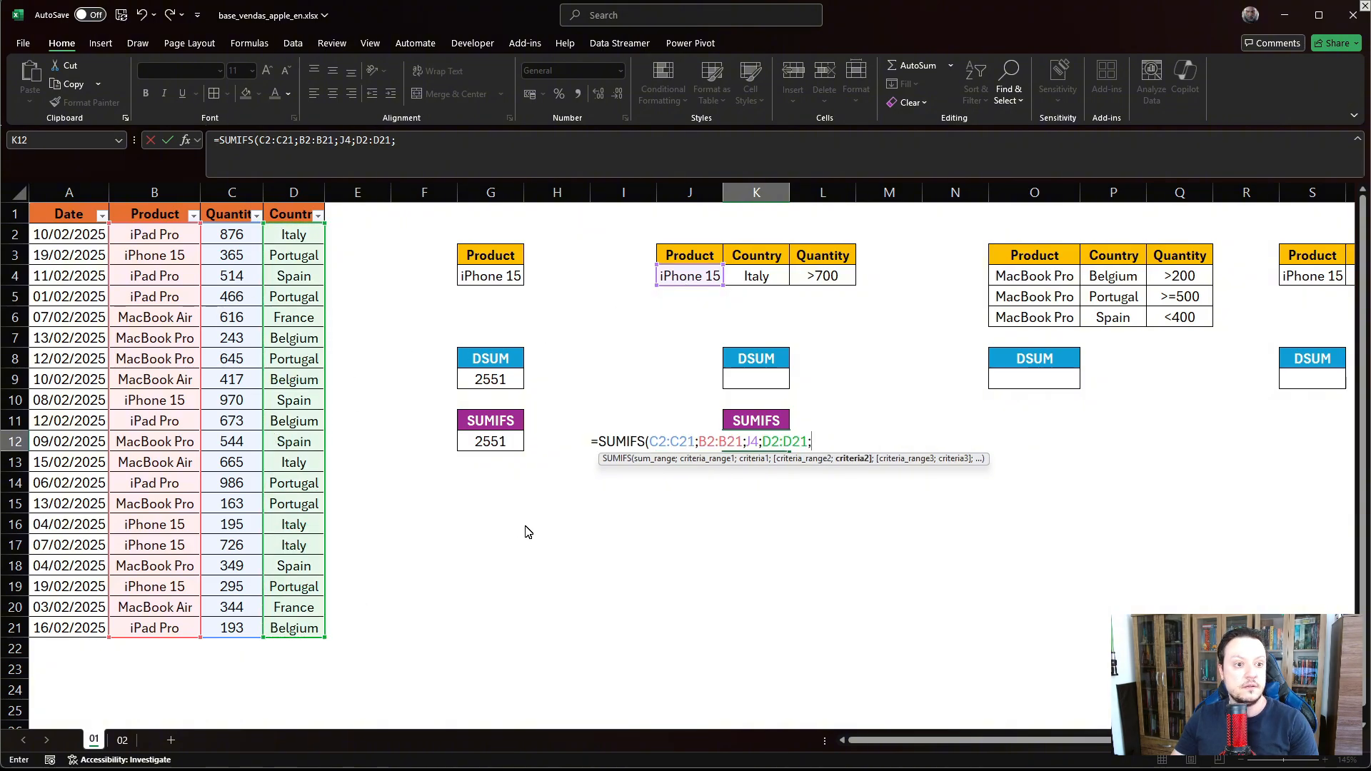
pyautogui.click(743, 282)
pyautogui.write(';')
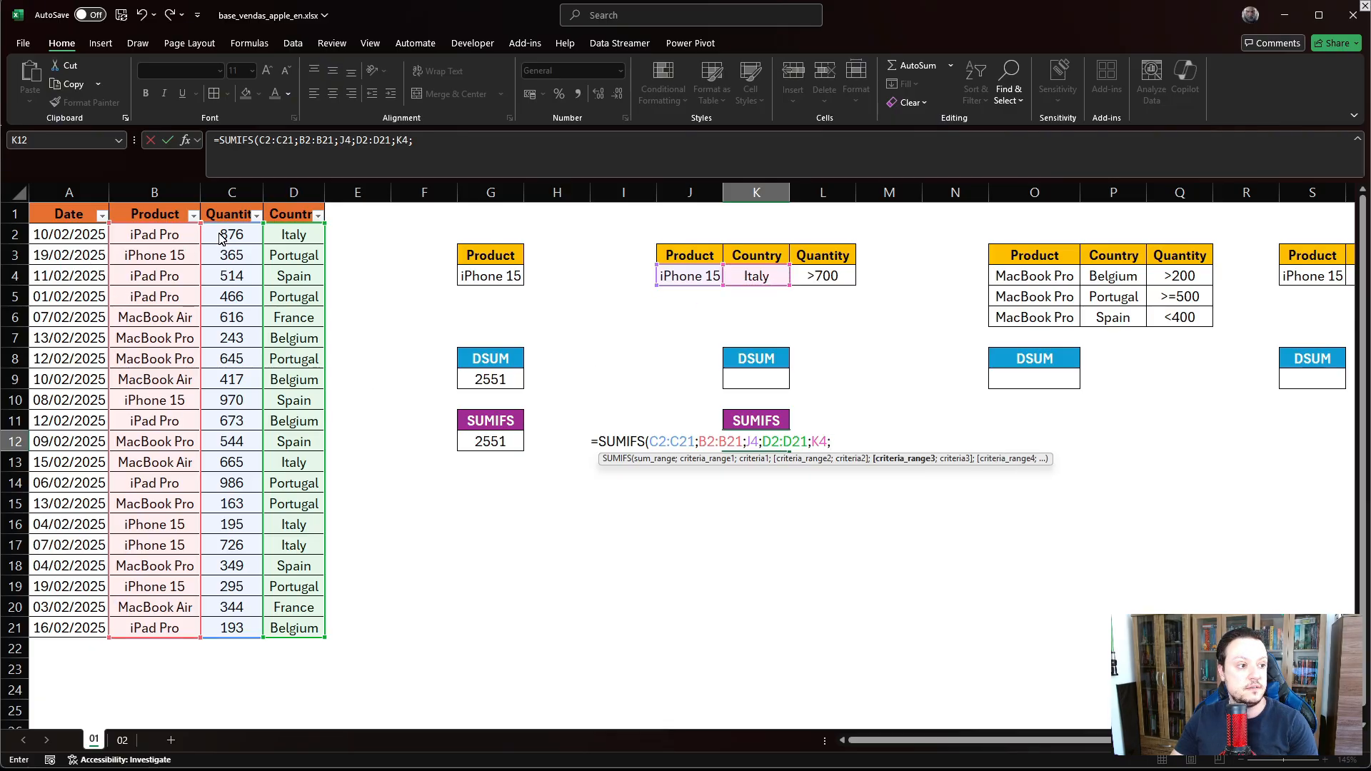
pyautogui.moveTo(226, 241); pyautogui.dragTo(250, 632)
pyautogui.write(';')
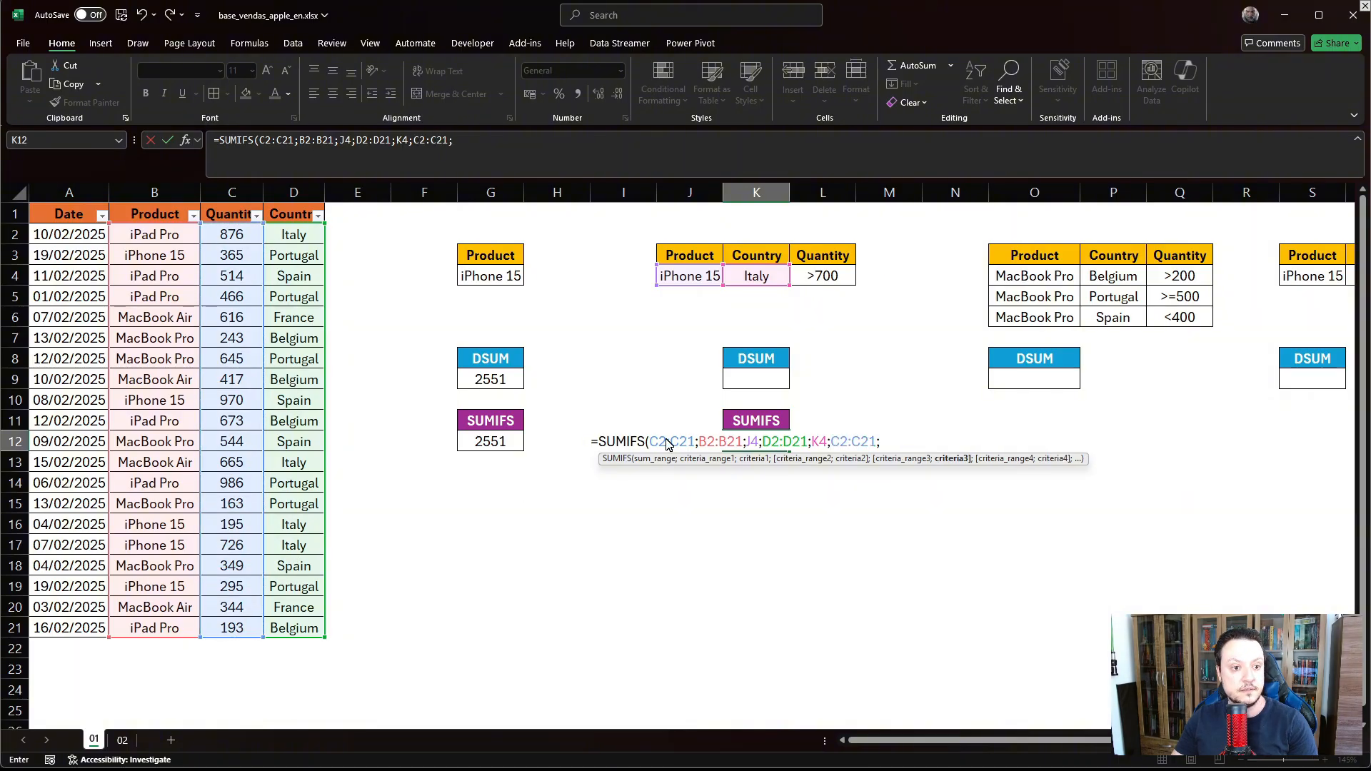
pyautogui.click(810, 277)
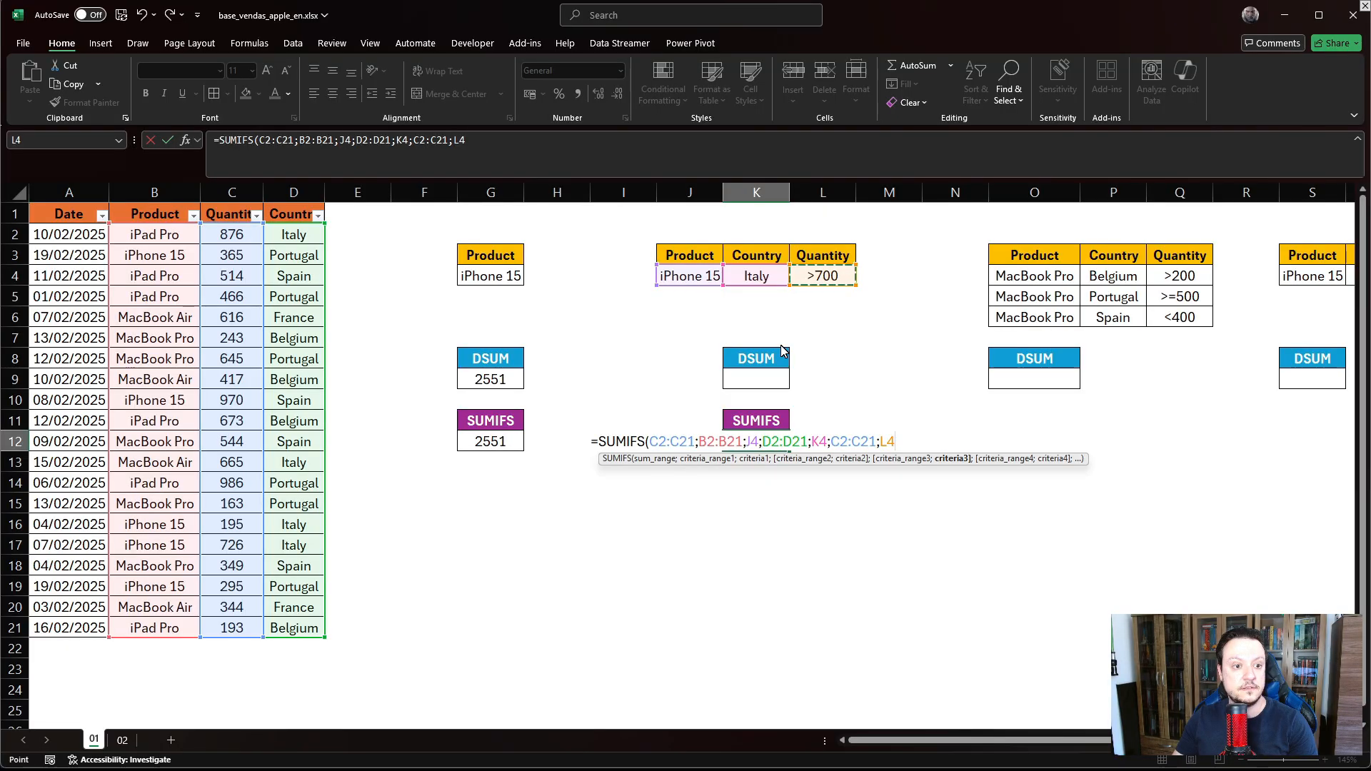
pyautogui.press('Return')
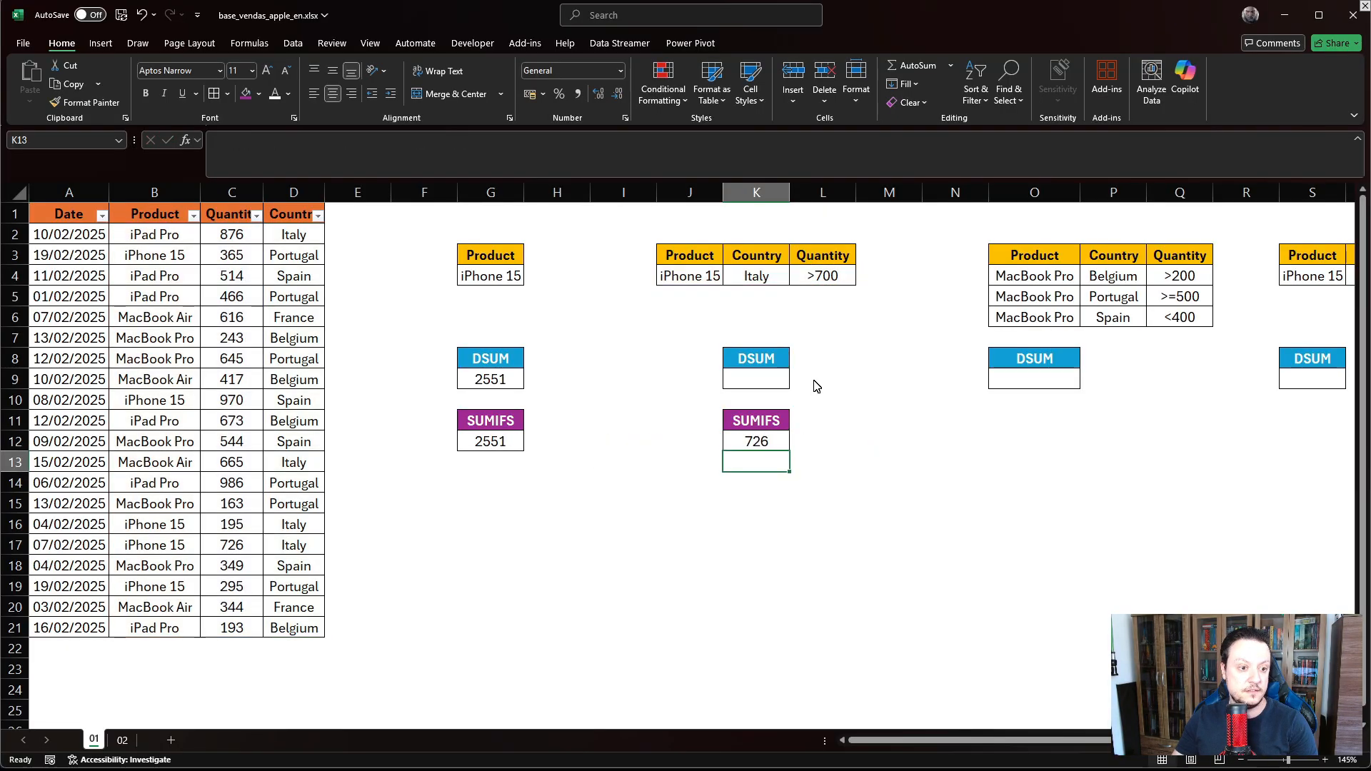
# - Enter =DSUM(A1:D21;C1;J3:L4) in K9, returning 726 to match the SUMIFS
pyautogui.click(751, 449)
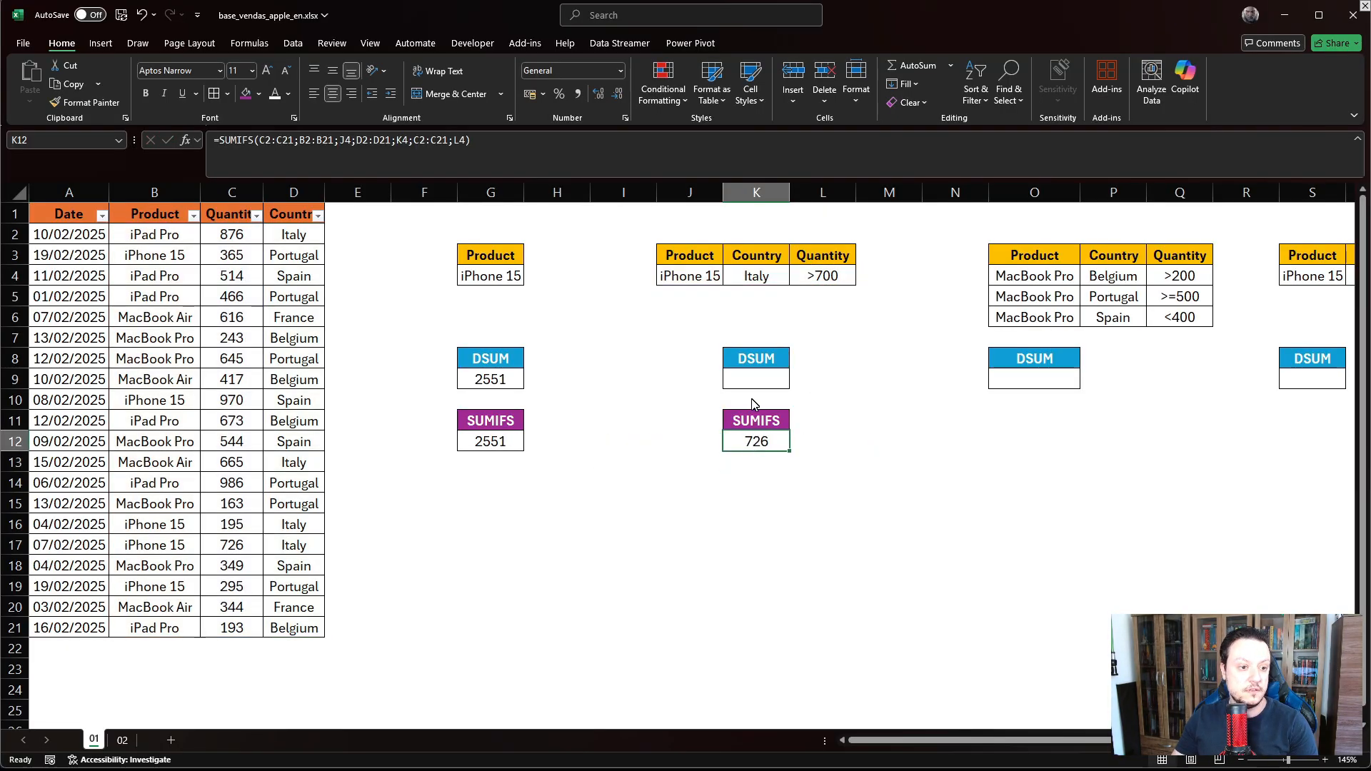
pyautogui.click(757, 381)
pyautogui.write('=')
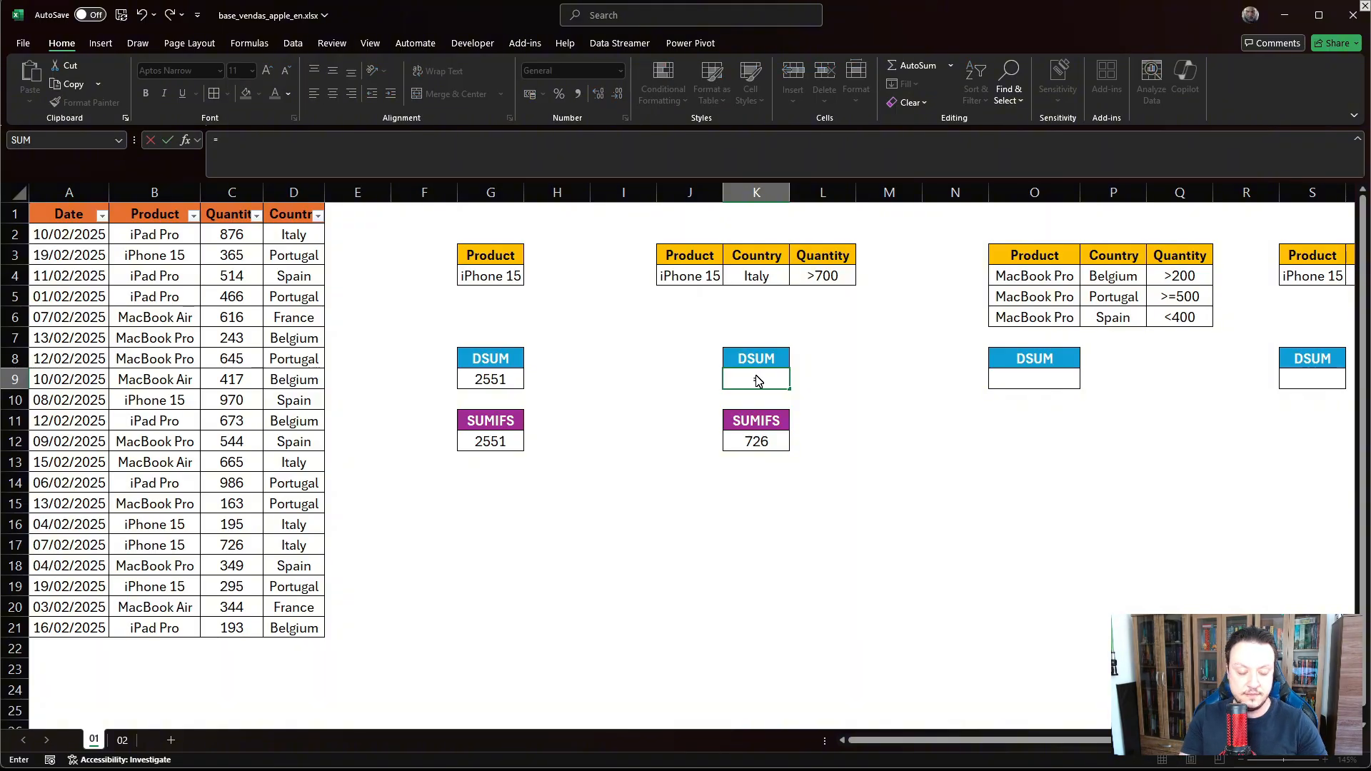
pyautogui.write('DSUM(')
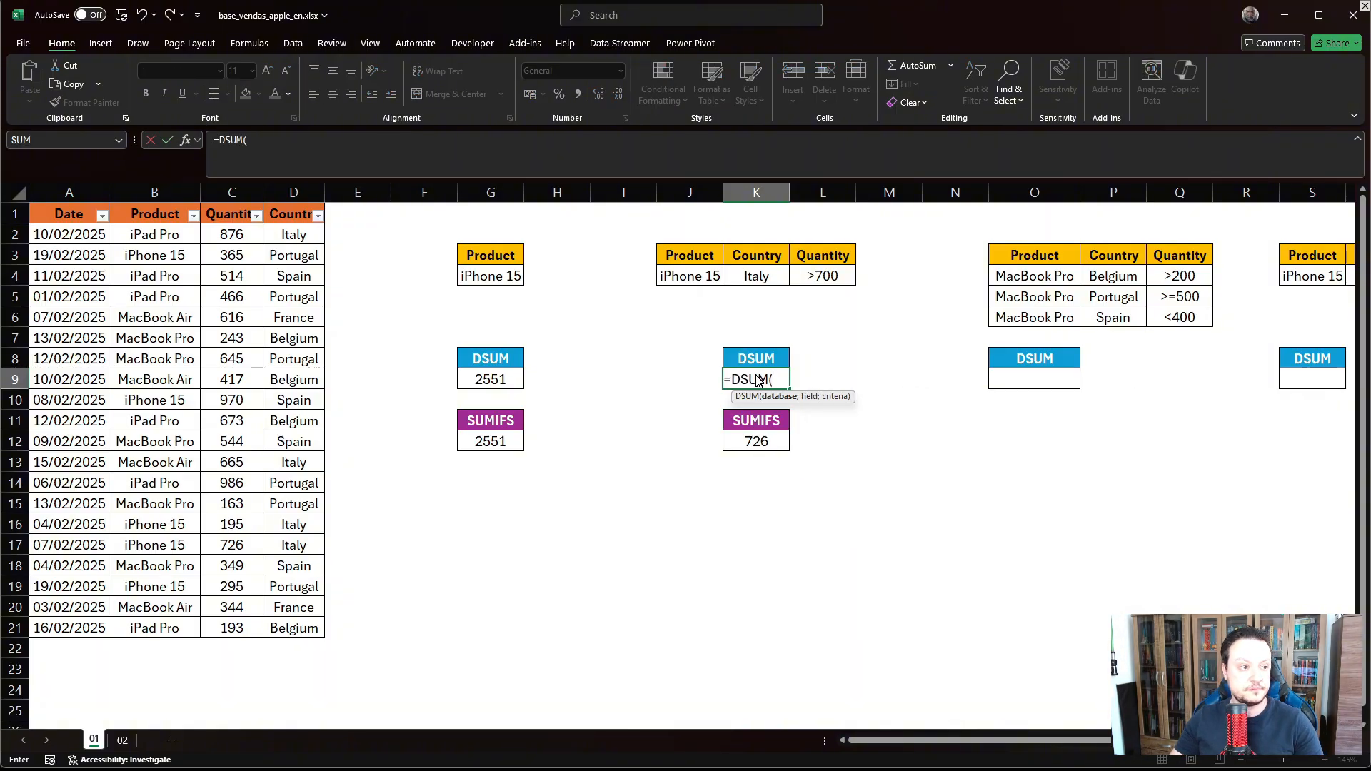
pyautogui.moveTo(63, 218); pyautogui.dragTo(307, 623)
pyautogui.write(';')
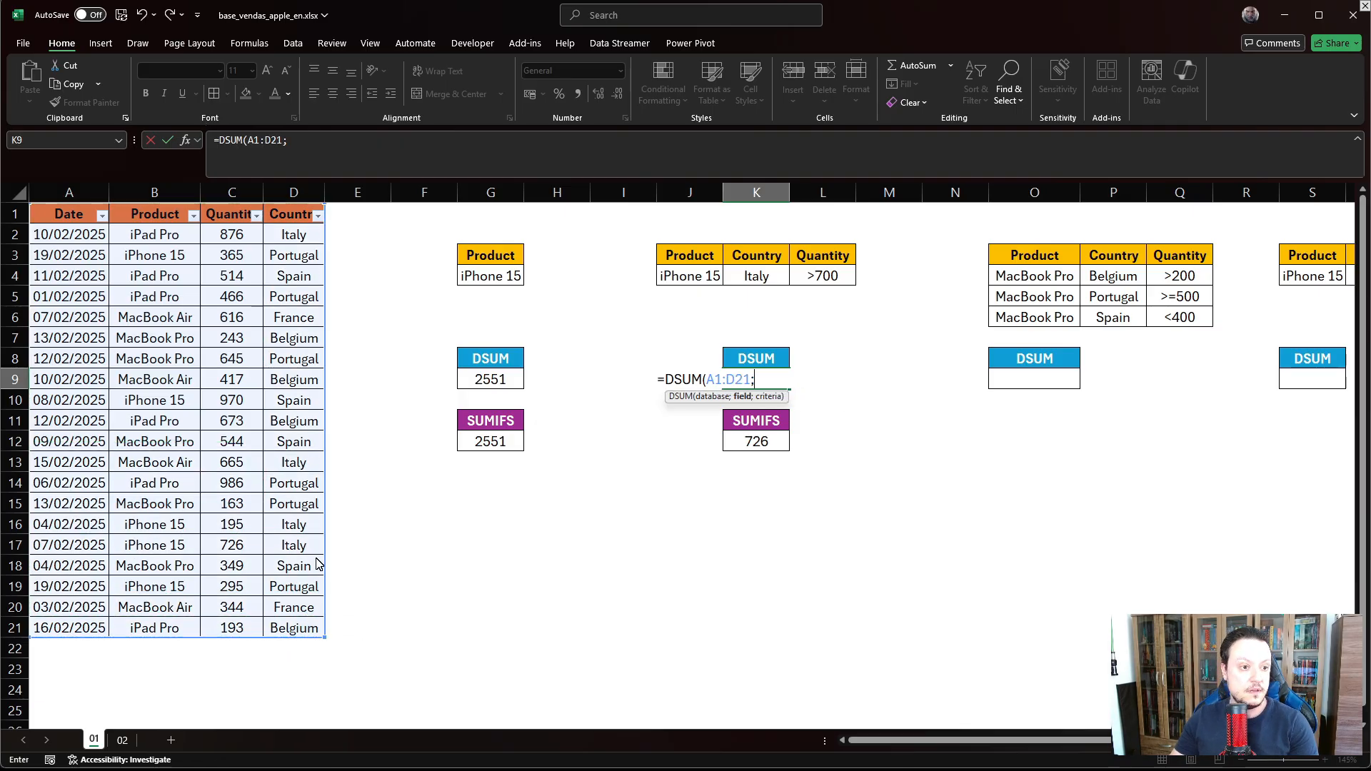
pyautogui.click(239, 216)
pyautogui.write(';')
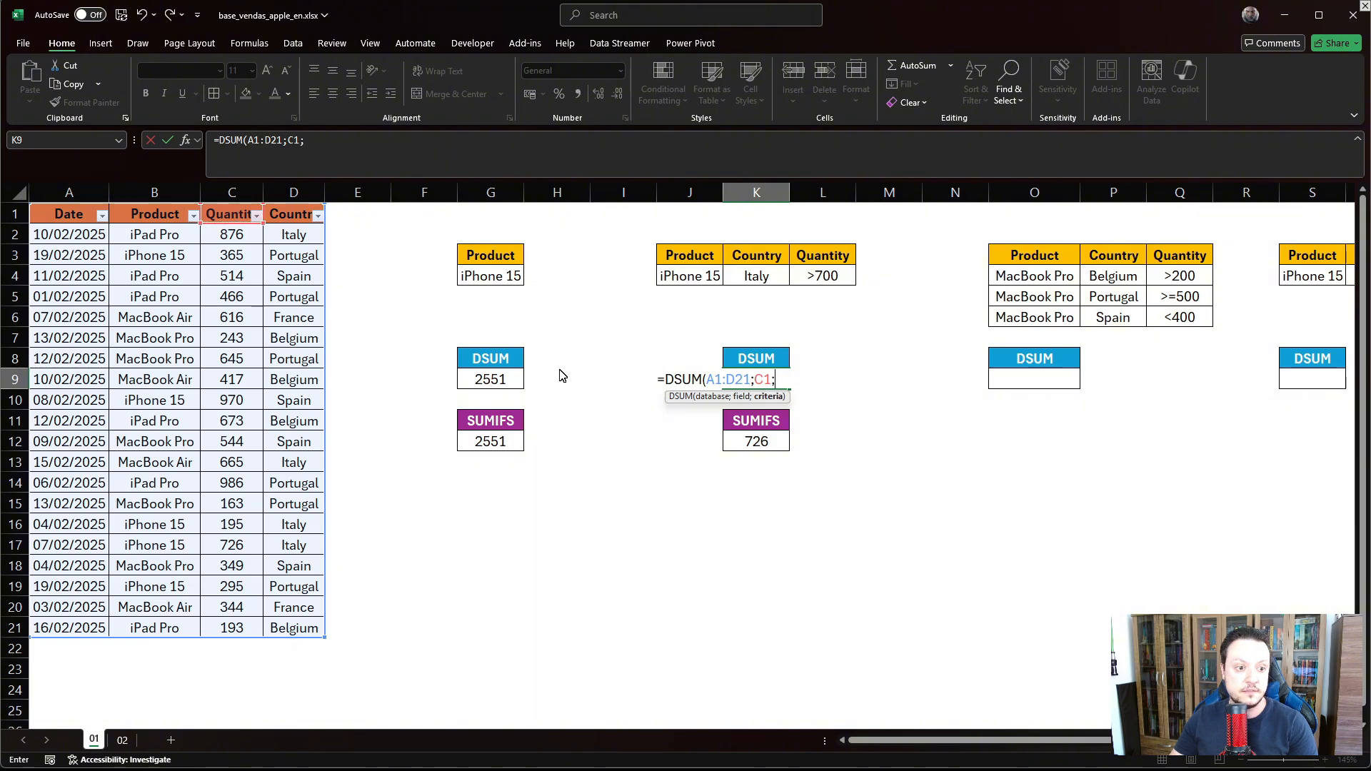
pyautogui.moveTo(685, 260); pyautogui.dragTo(834, 281)
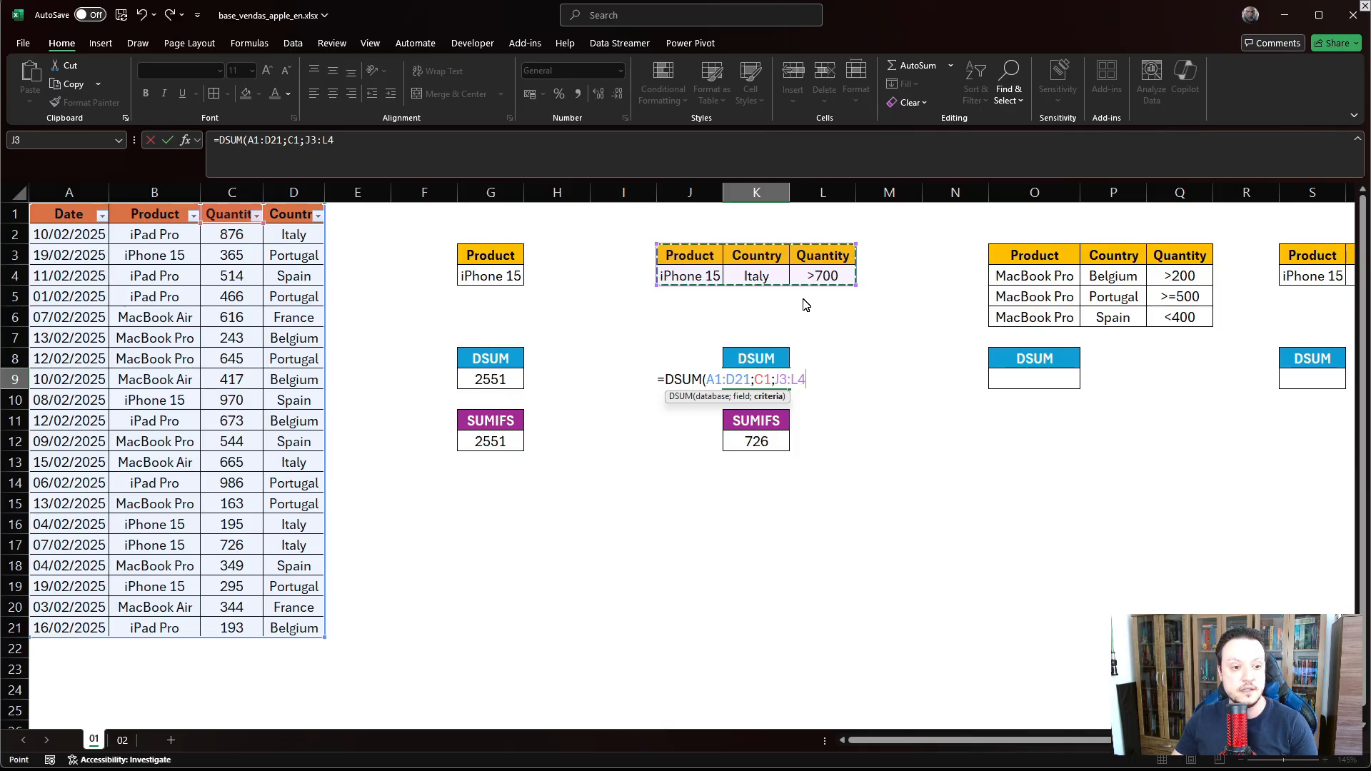
pyautogui.press('Return')
pyautogui.click(764, 385)
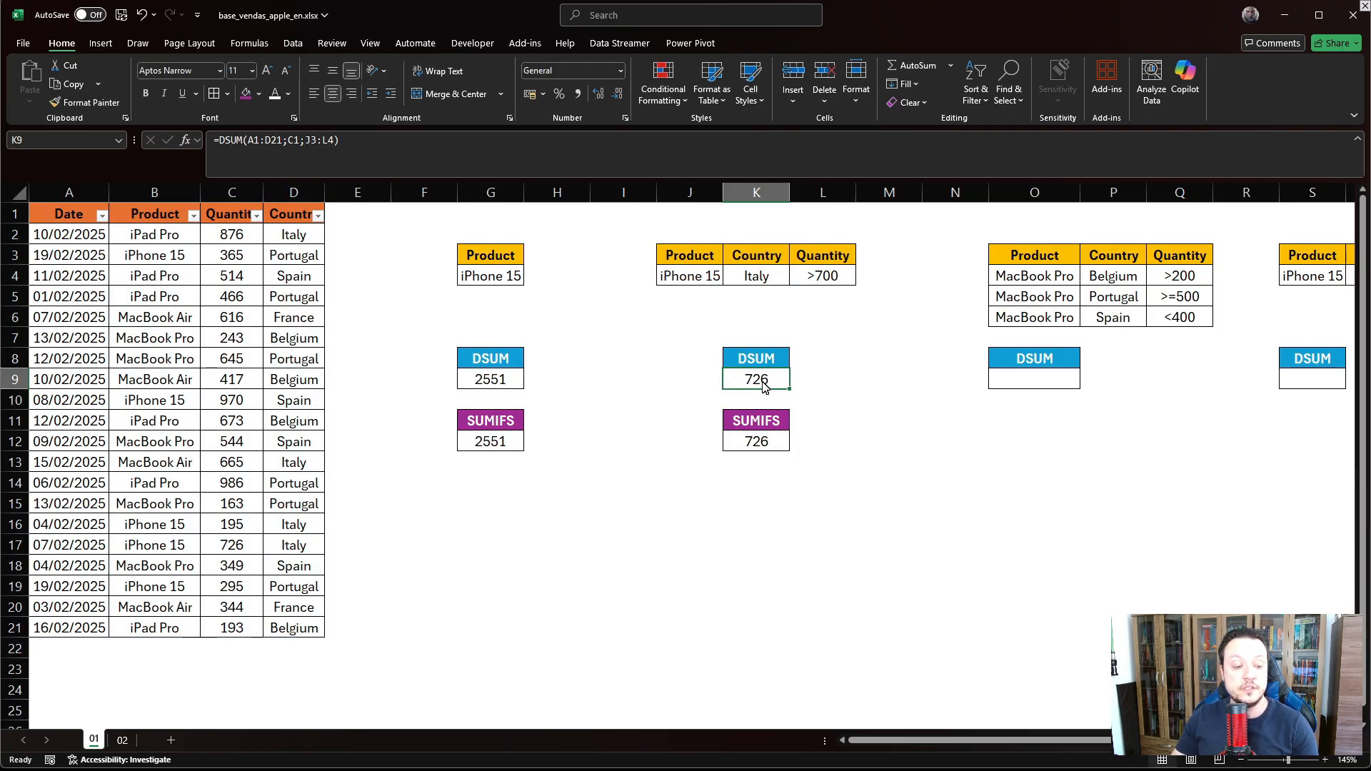
pyautogui.doubleClick(764, 386)
pyautogui.moveTo(664, 379); pyautogui.dragTo(818, 383)
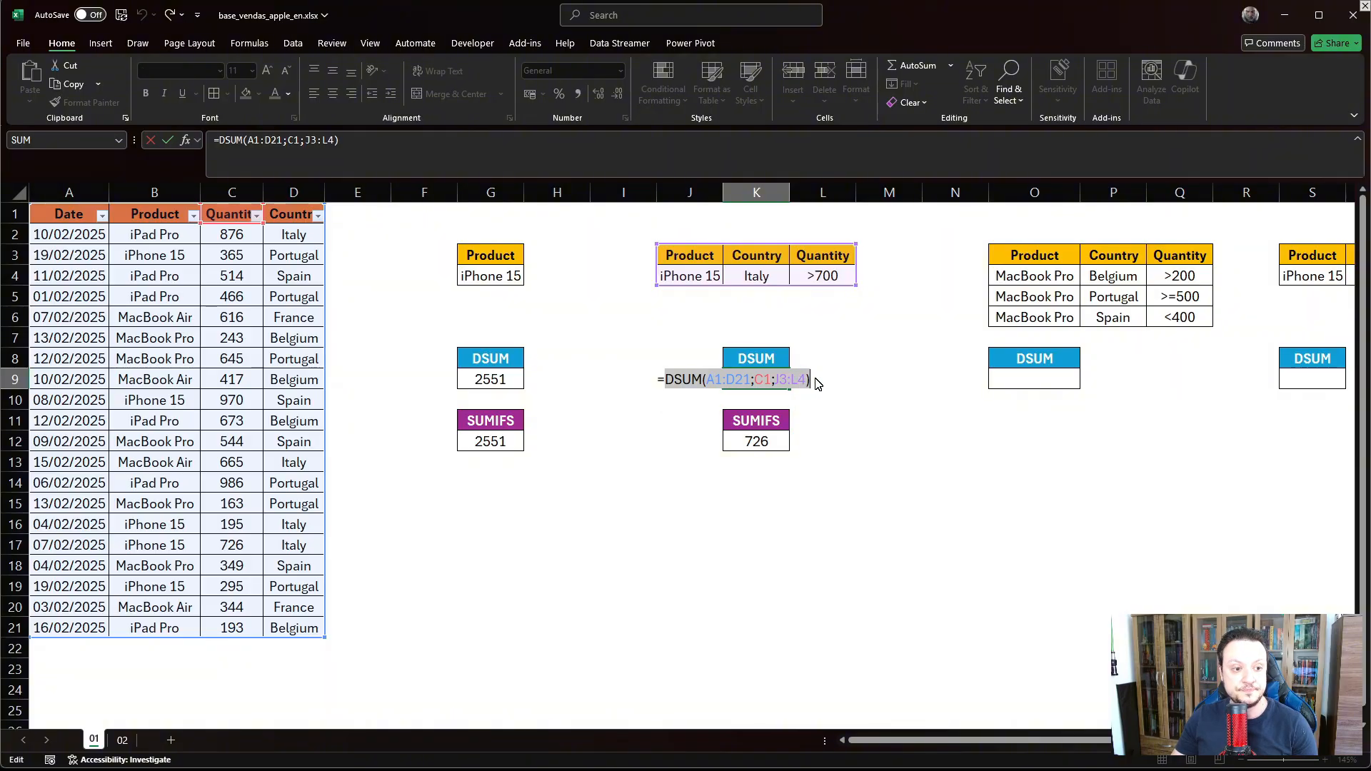
pyautogui.press('Escape')
pyautogui.click(743, 446)
pyautogui.doubleClick(743, 446)
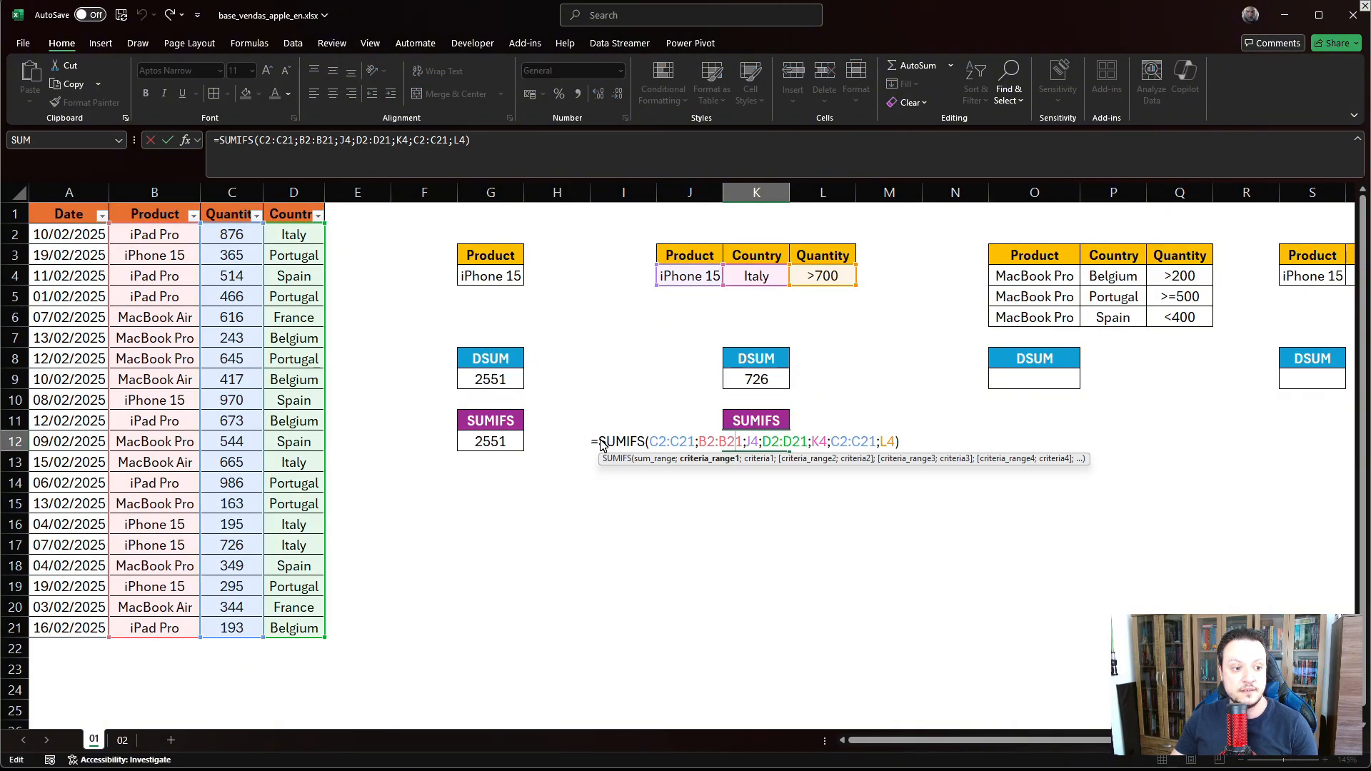
pyautogui.moveTo(600, 444); pyautogui.dragTo(918, 453)
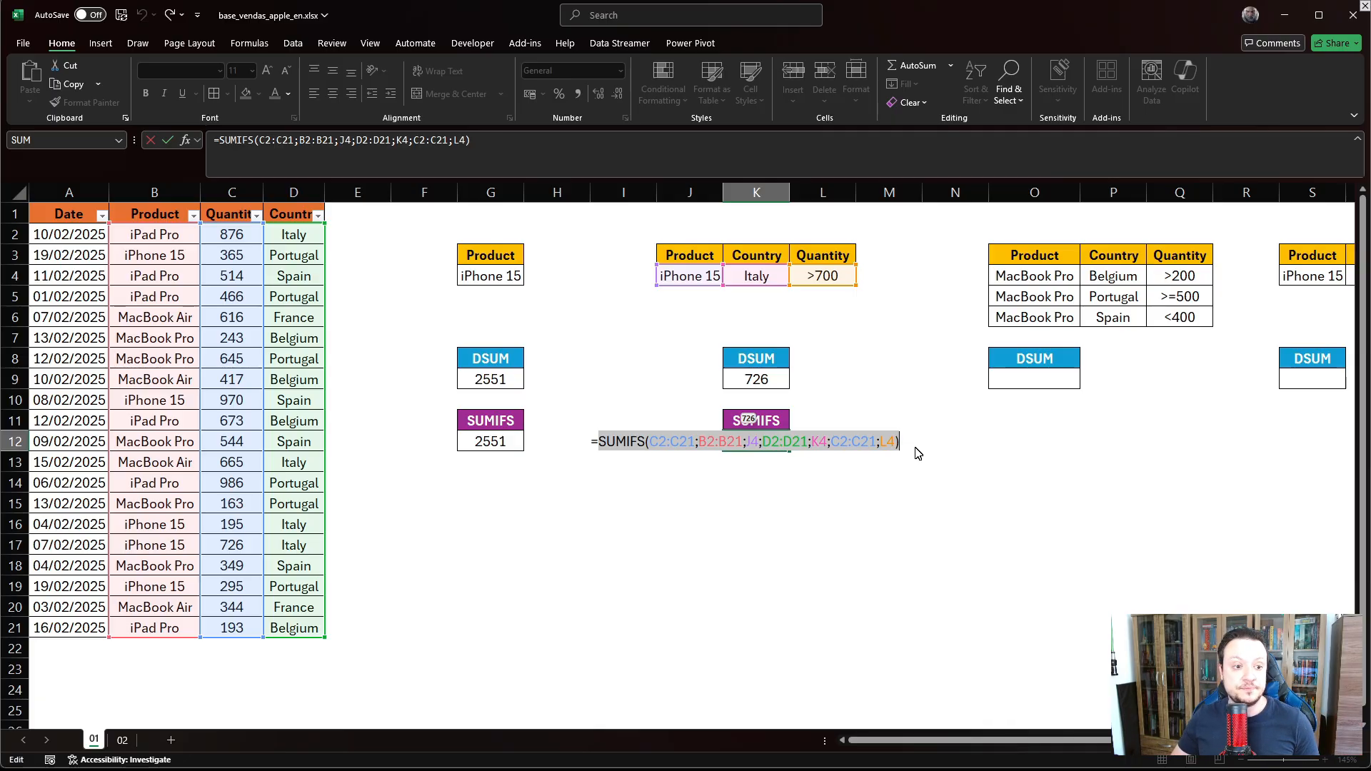
pyautogui.press('Escape')
pyautogui.doubleClick(747, 382)
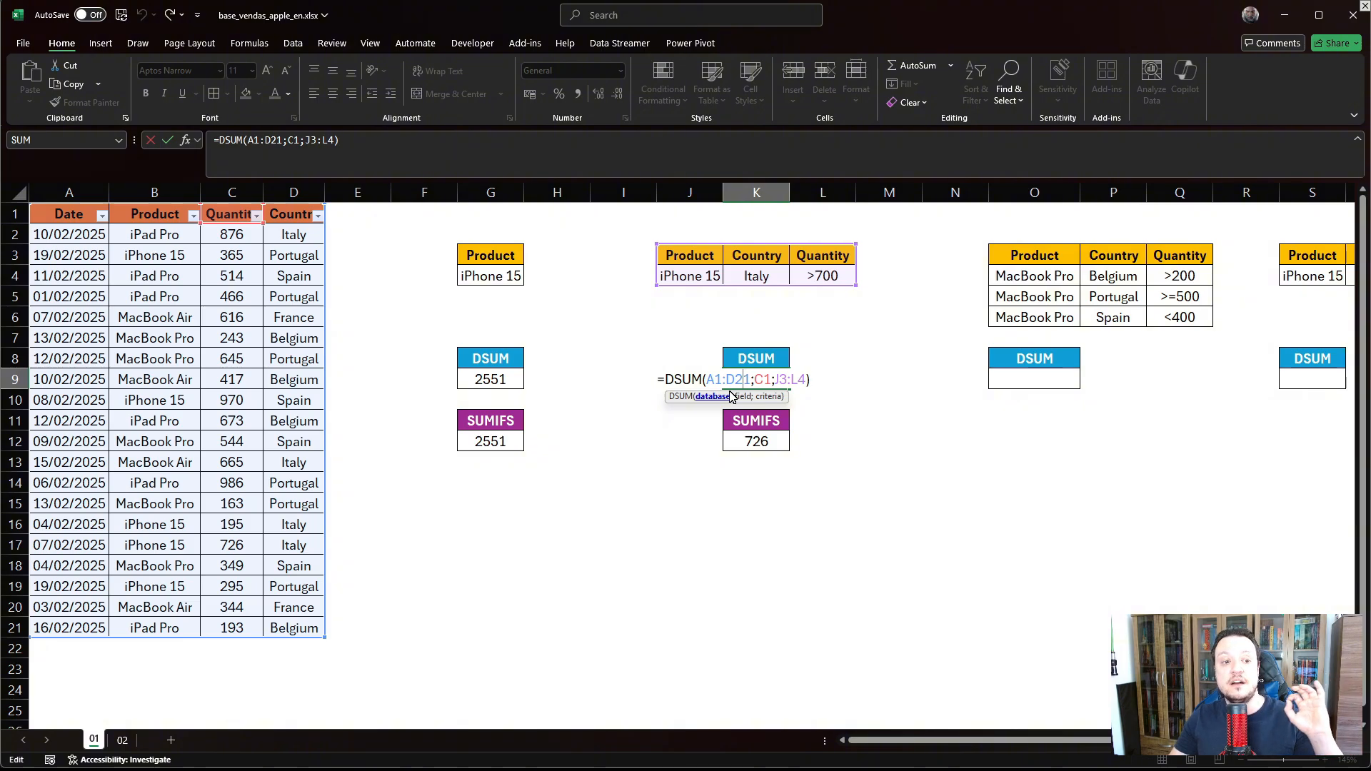
pyautogui.press('Return')
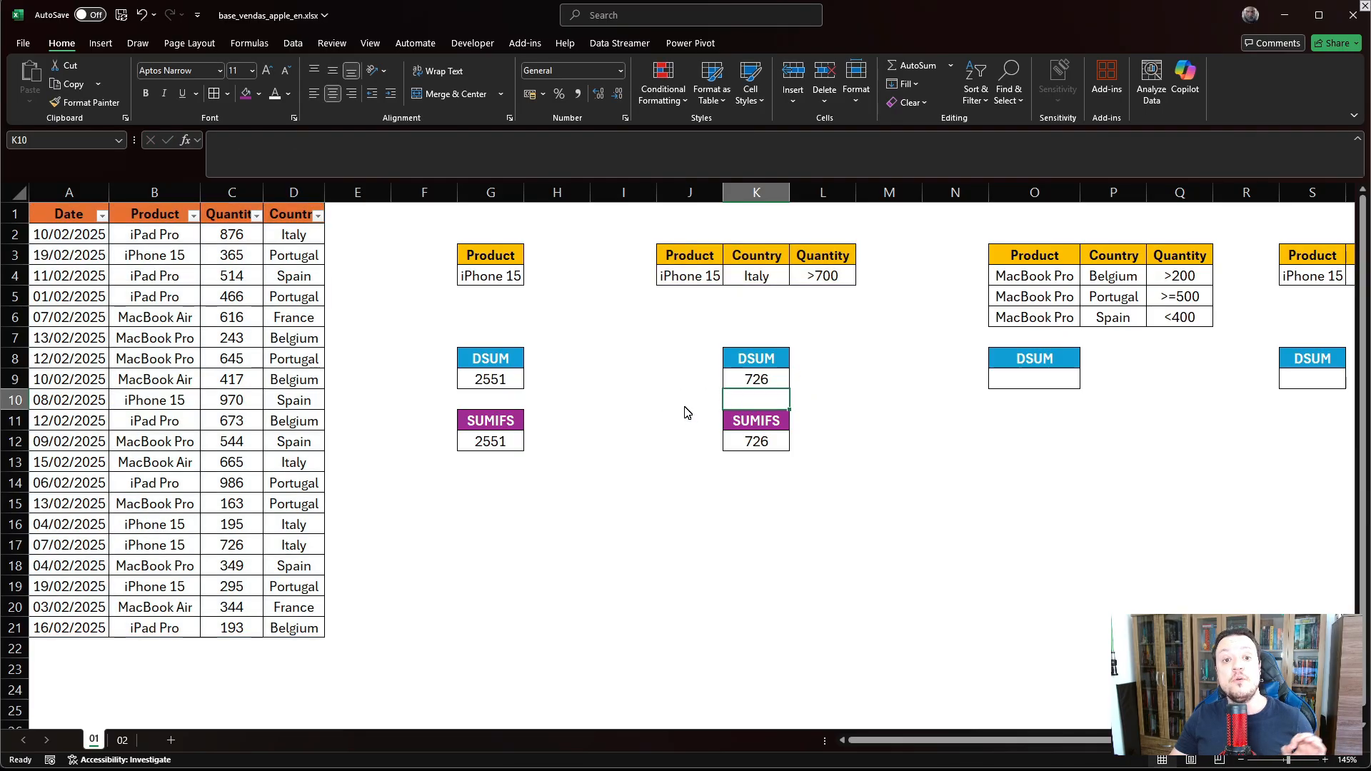
pyautogui.click(1035, 401)
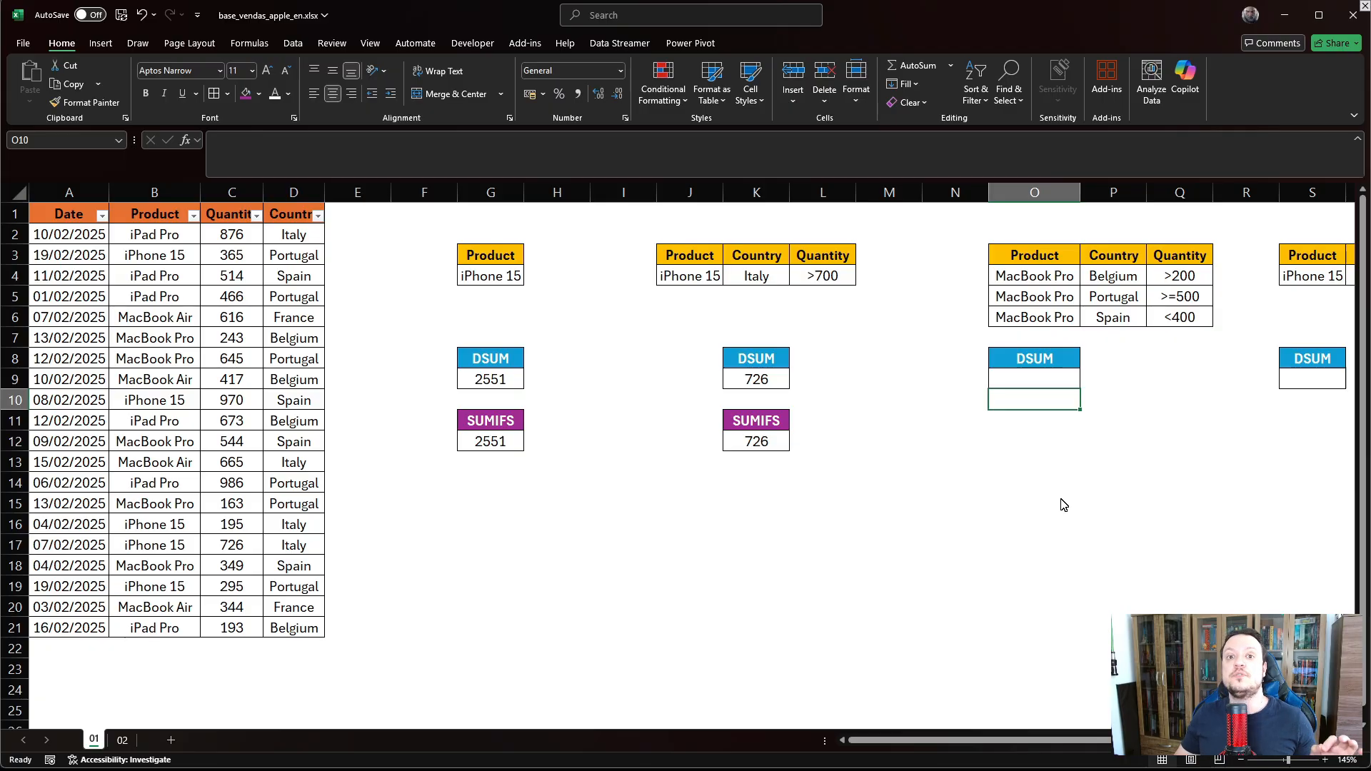
pyautogui.click(1039, 263)
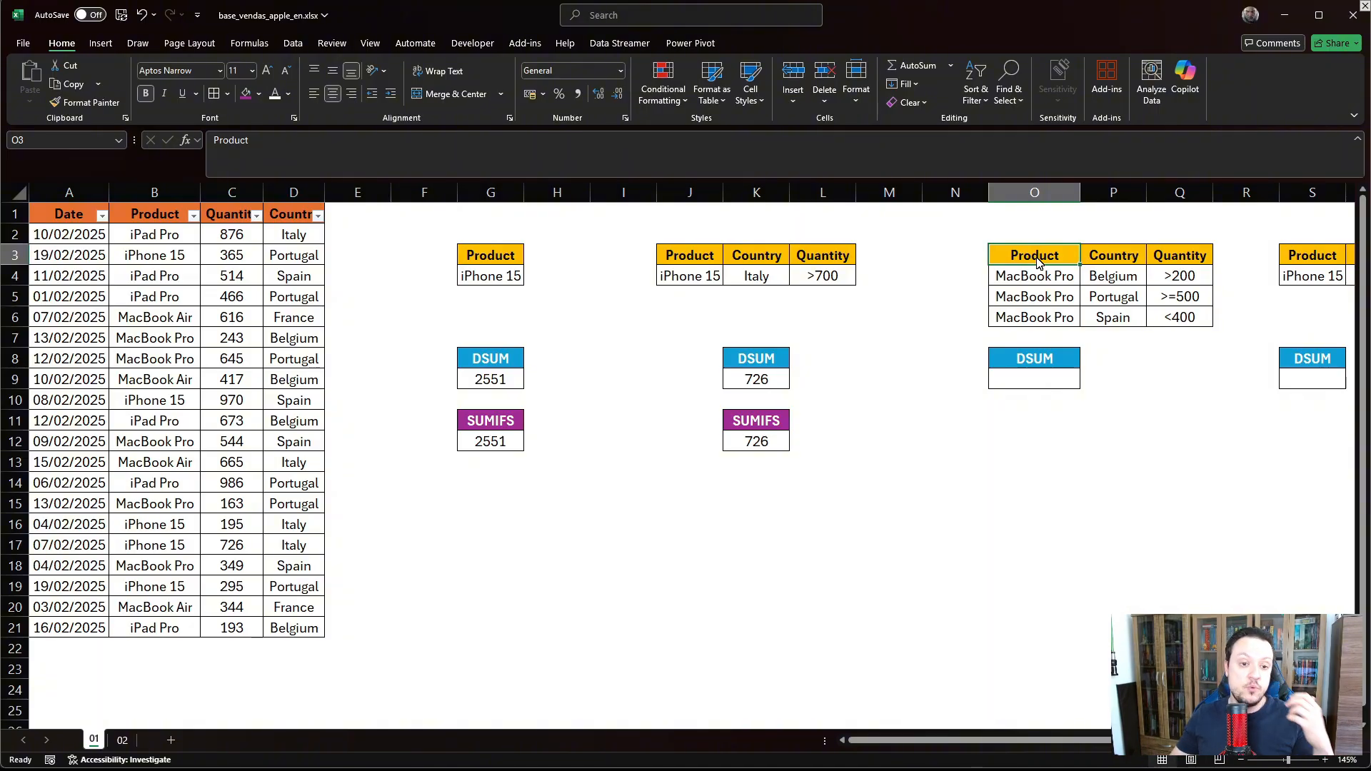
pyautogui.click(1011, 287)
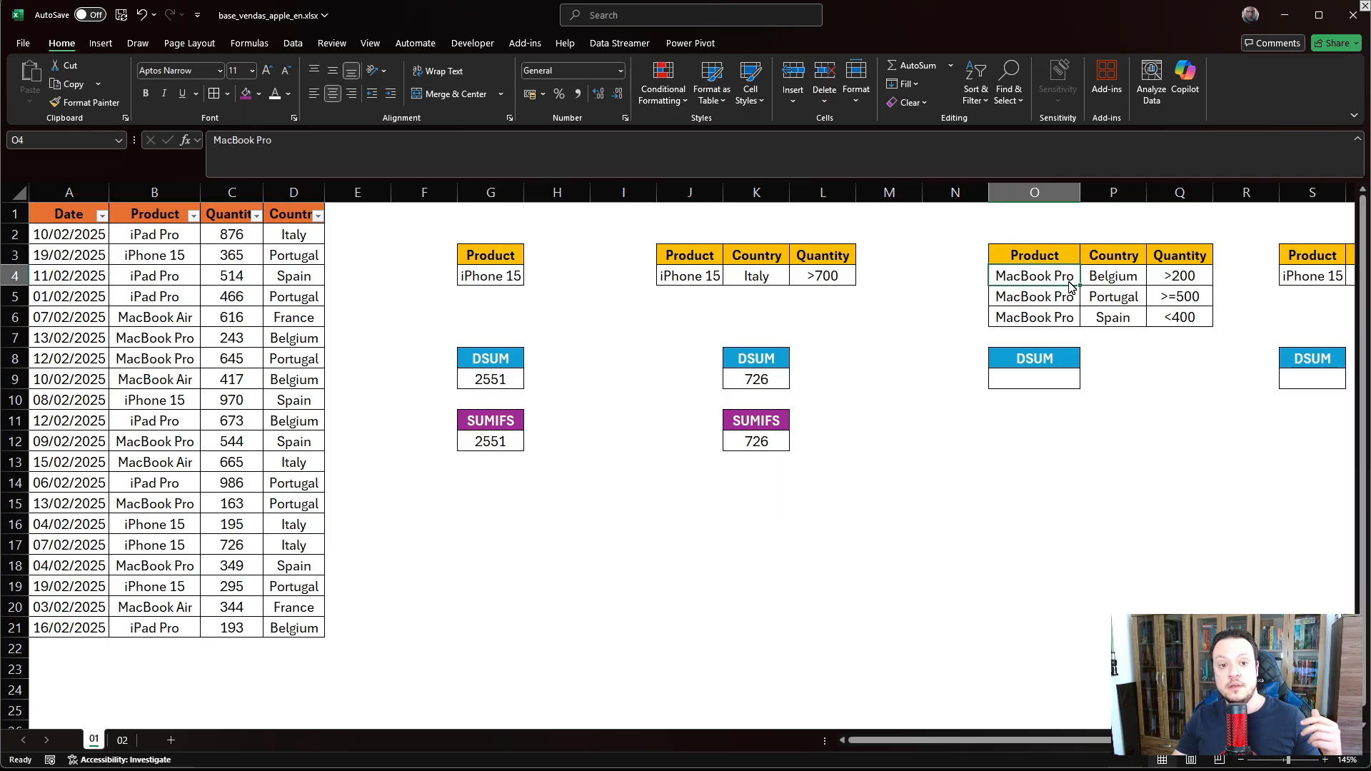
pyautogui.click(1103, 282)
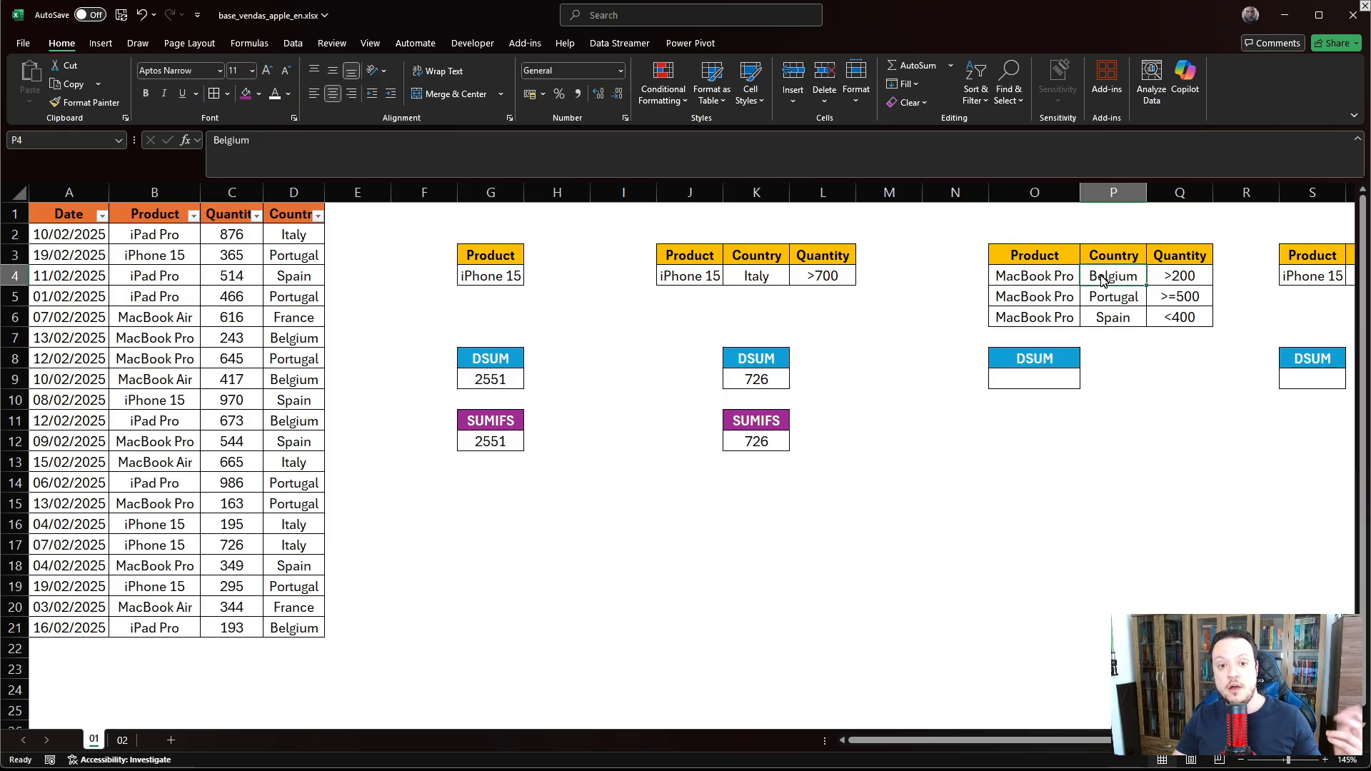
pyautogui.click(1156, 280)
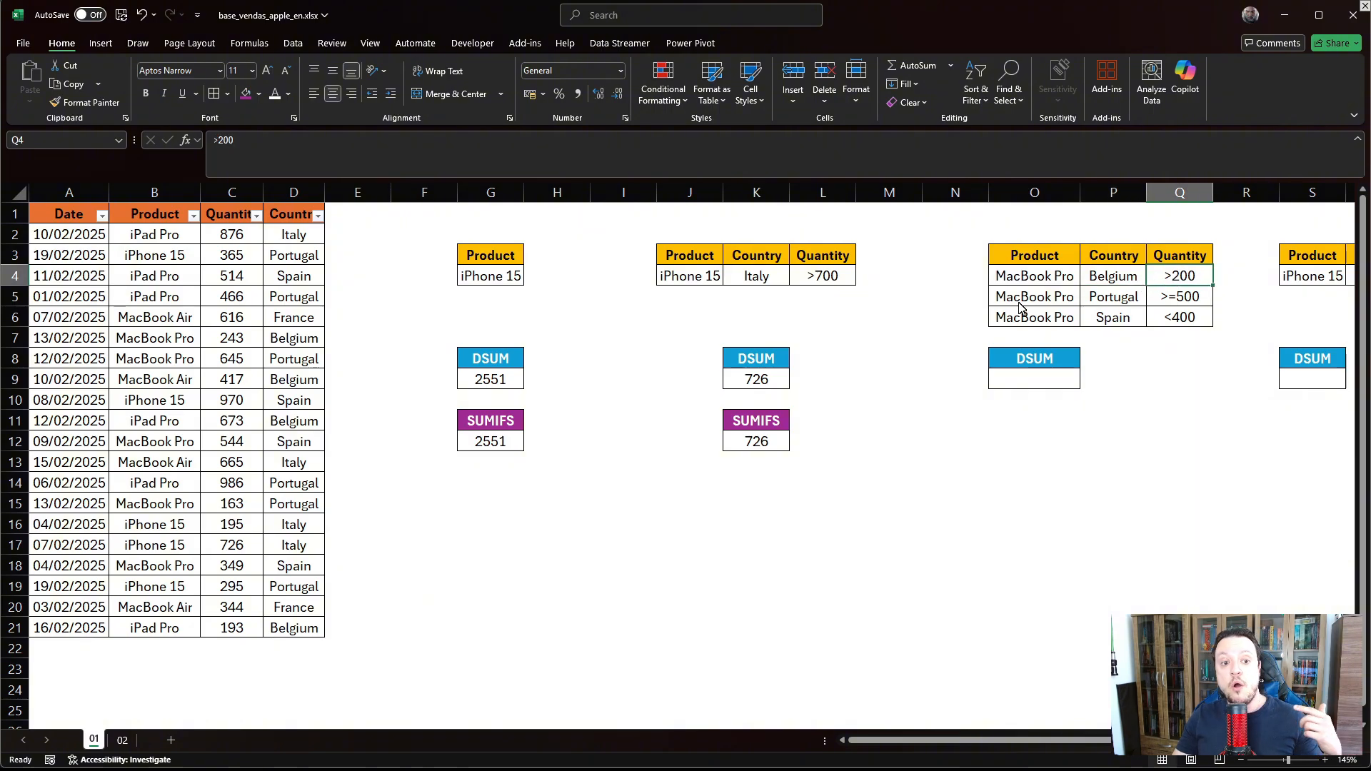
pyautogui.click(1008, 301)
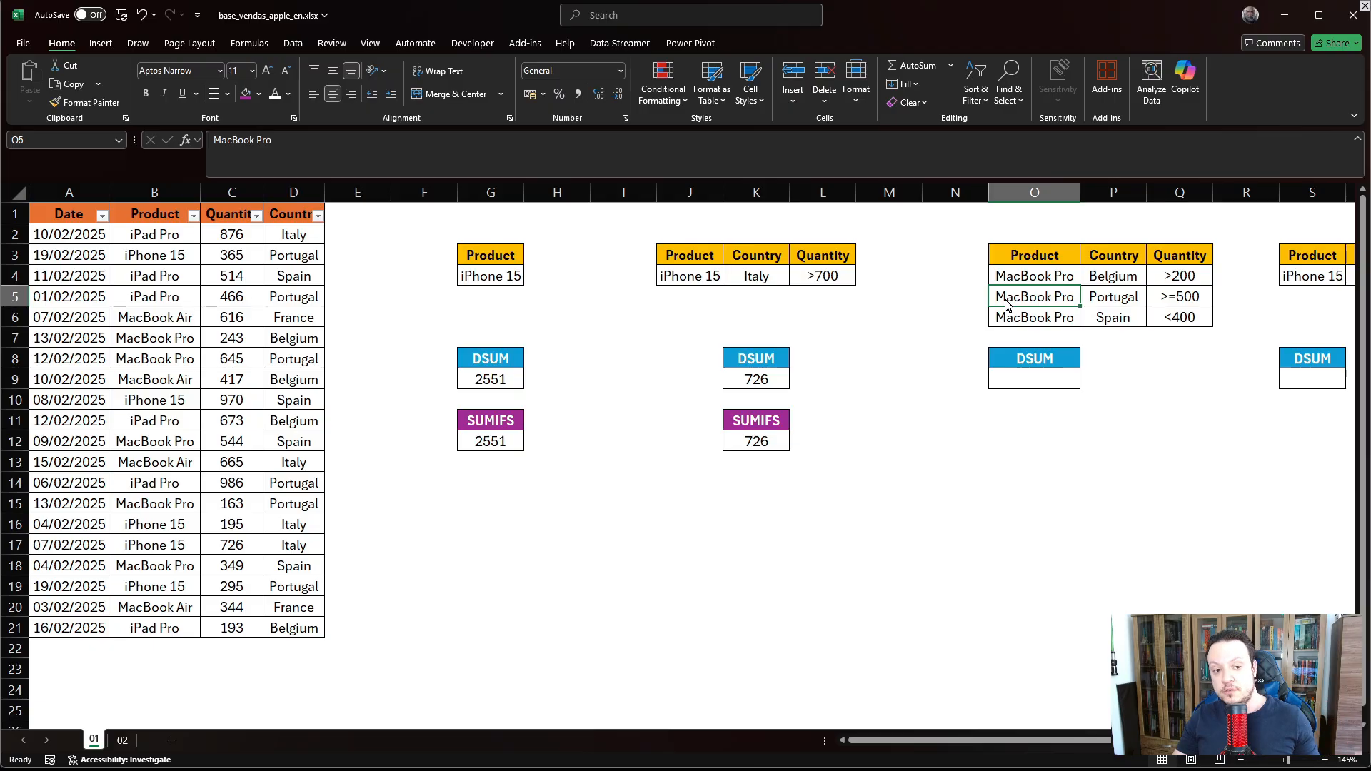
pyautogui.click(1100, 300)
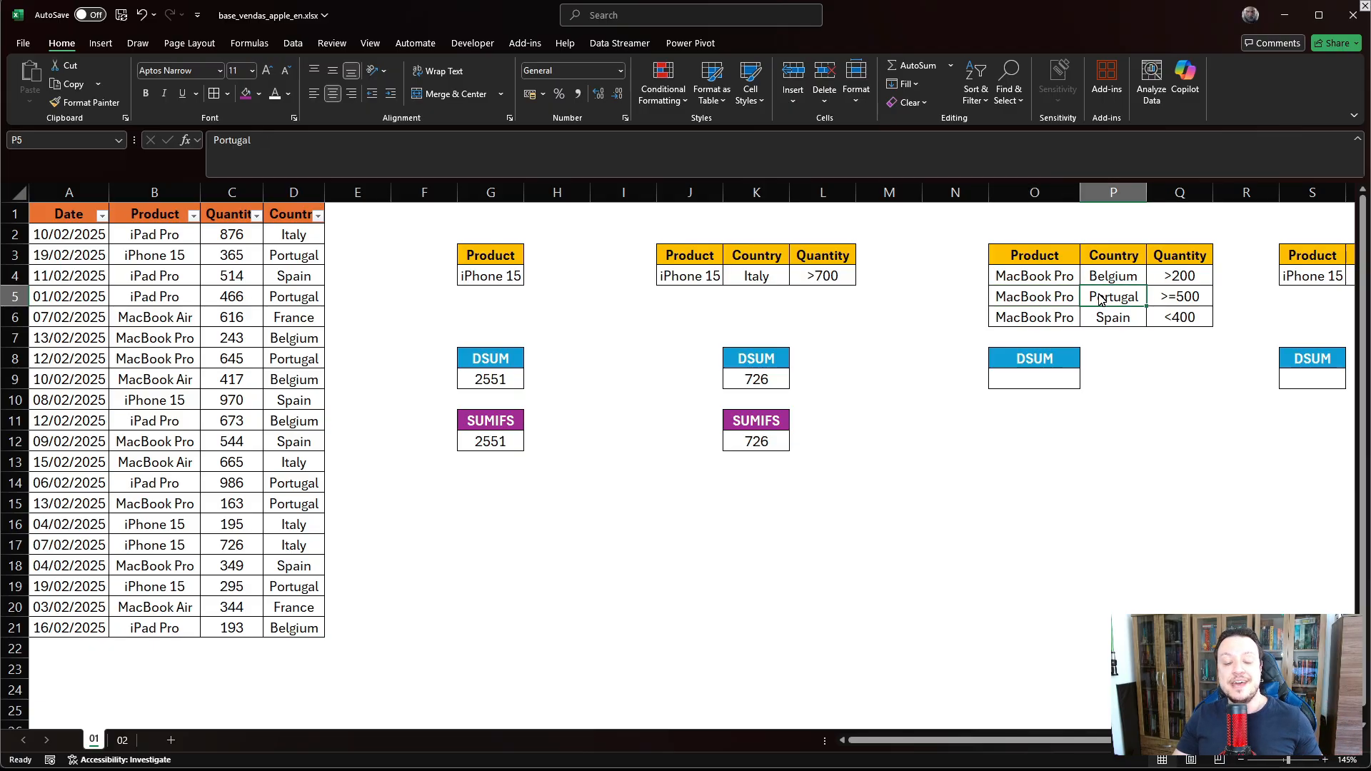
pyautogui.click(1168, 299)
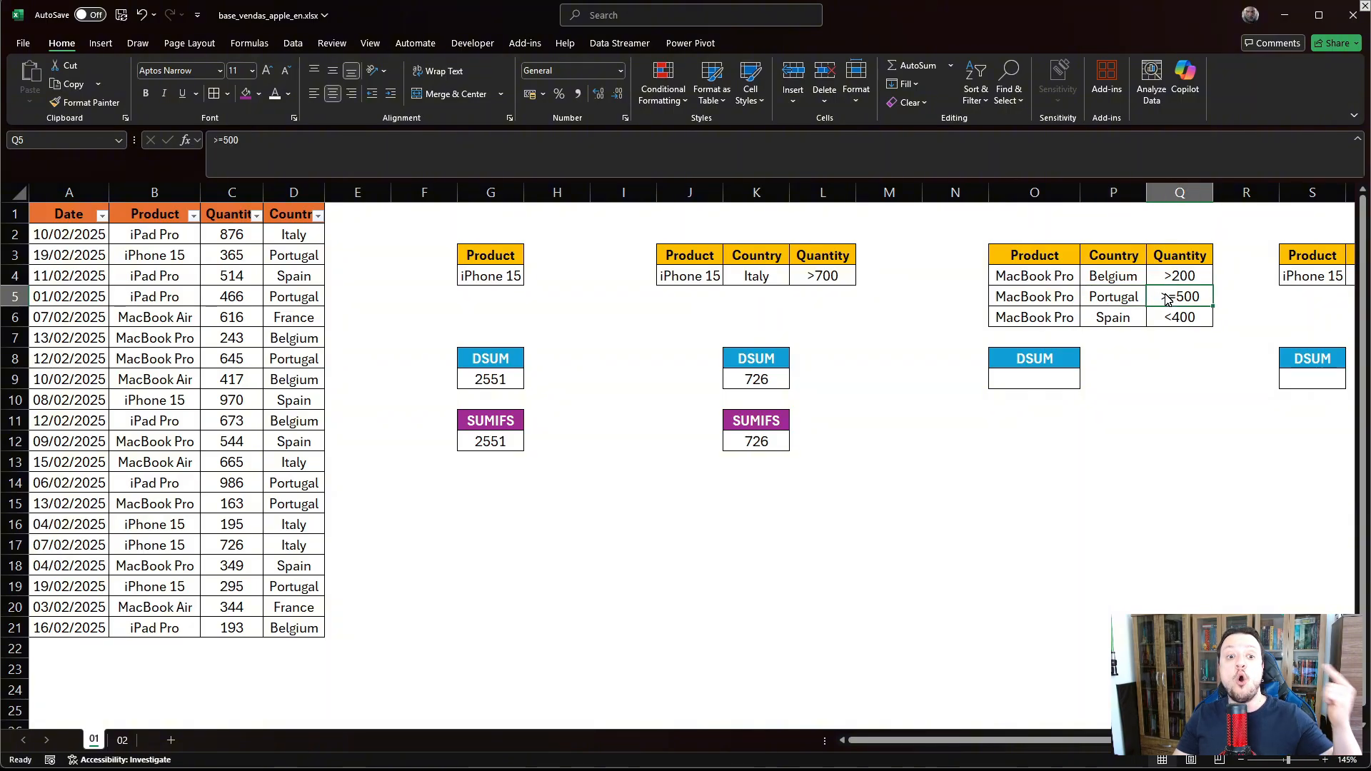
pyautogui.click(1032, 322)
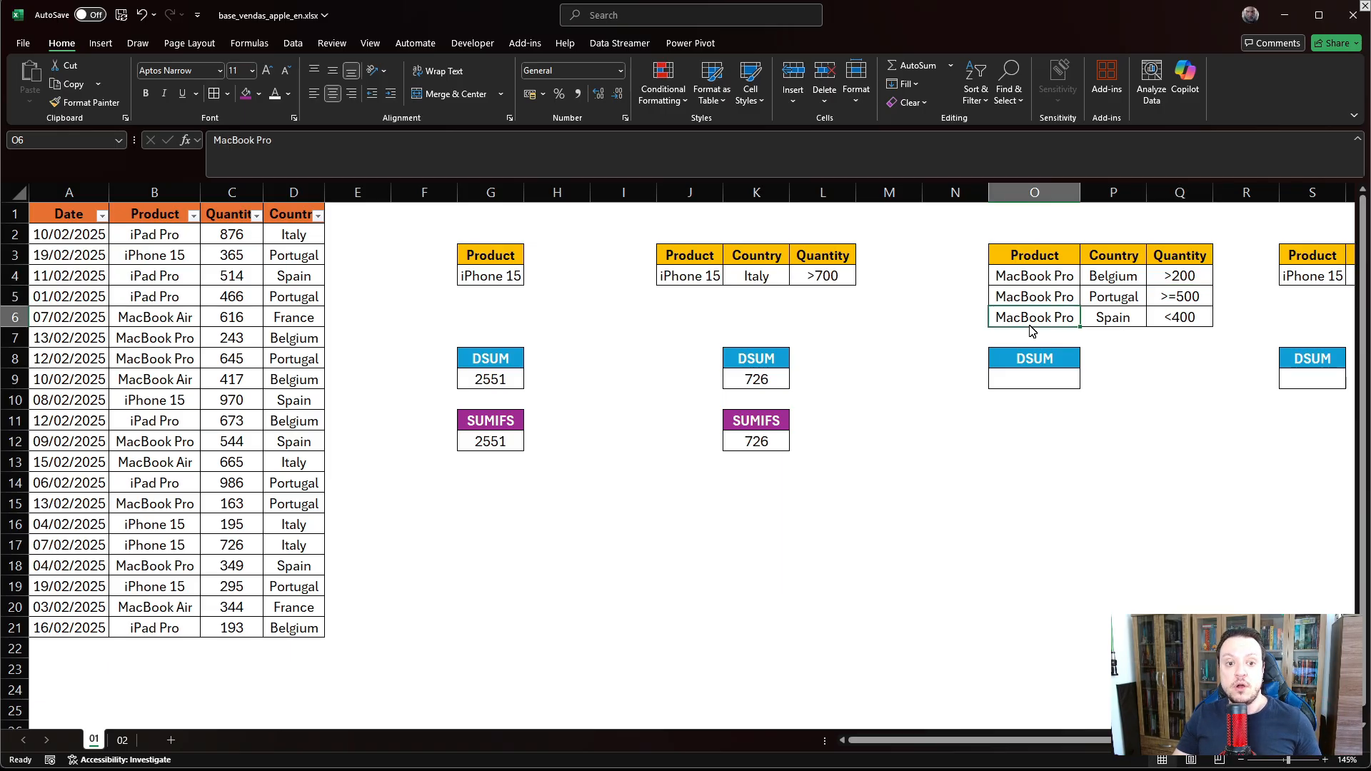
pyautogui.click(1115, 323)
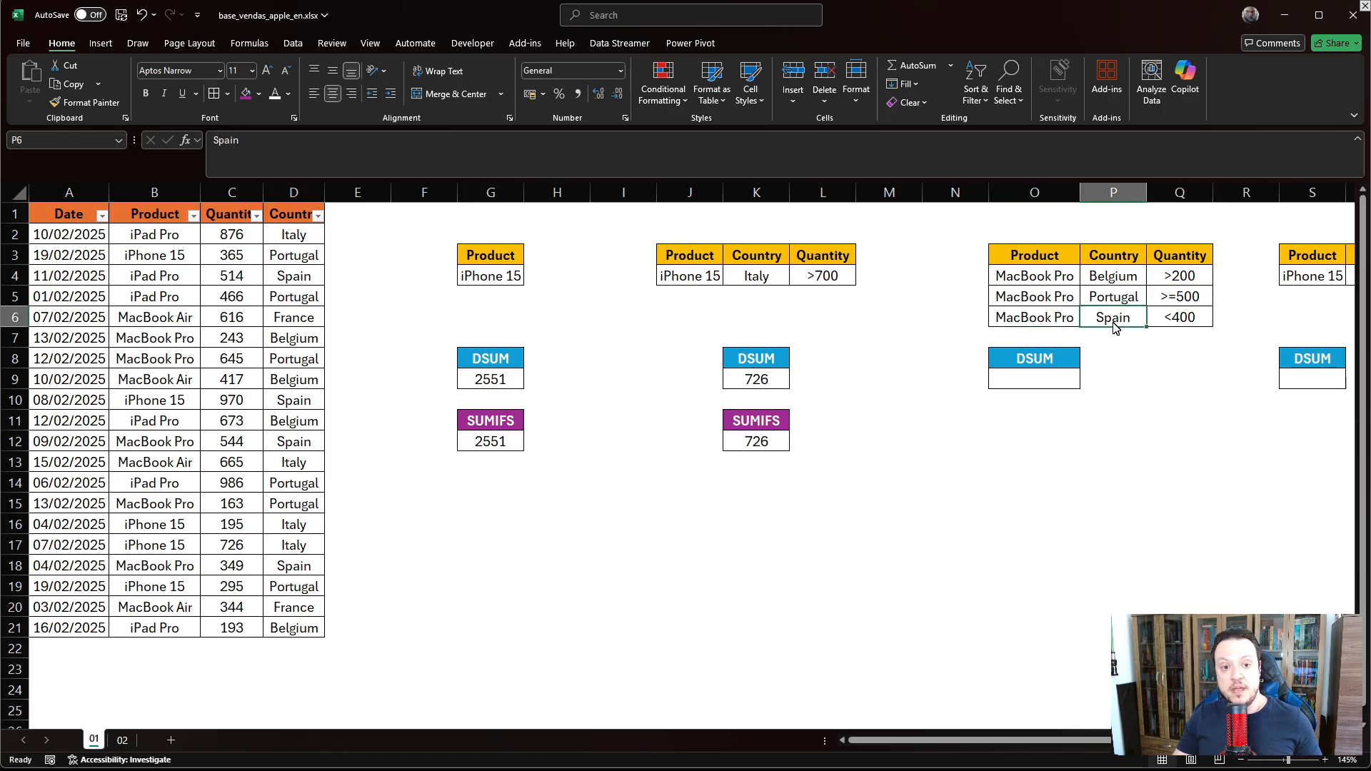
pyautogui.click(1151, 324)
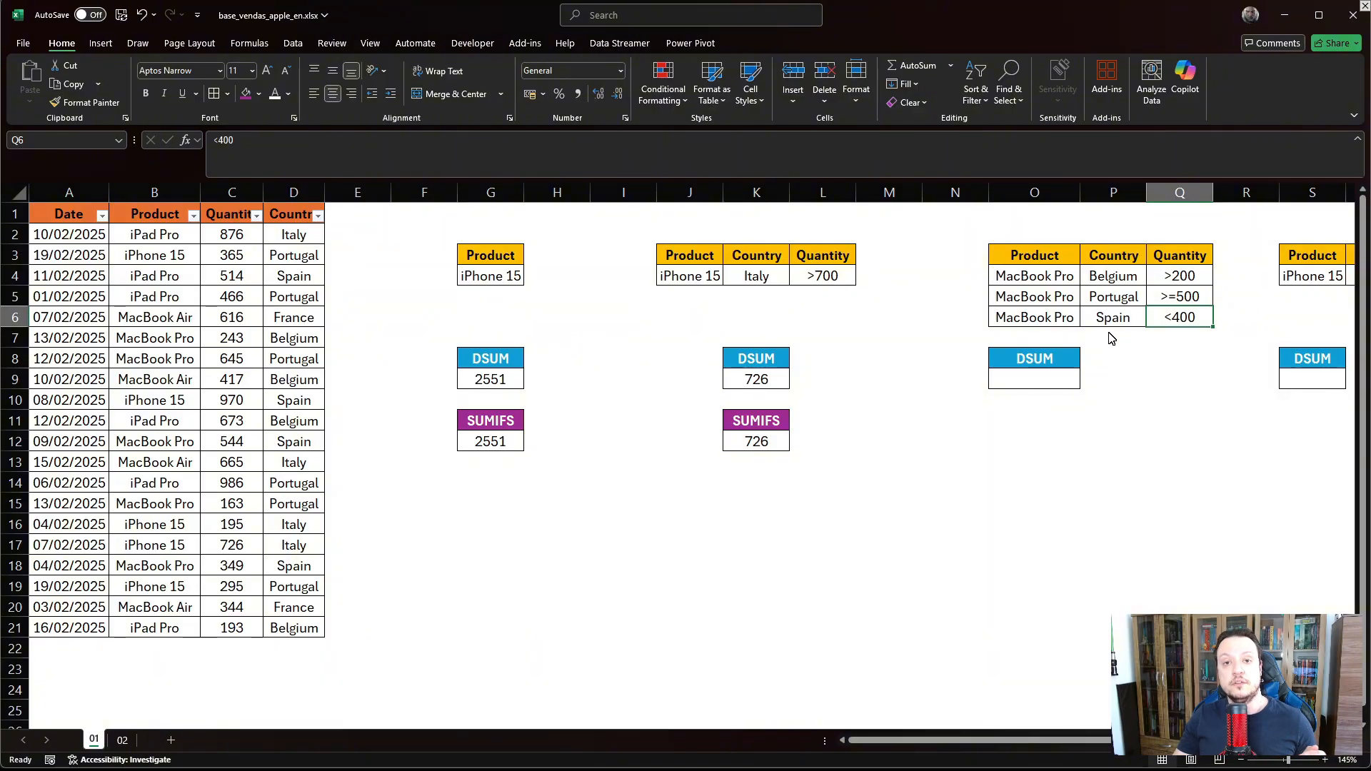
pyautogui.click(1058, 363)
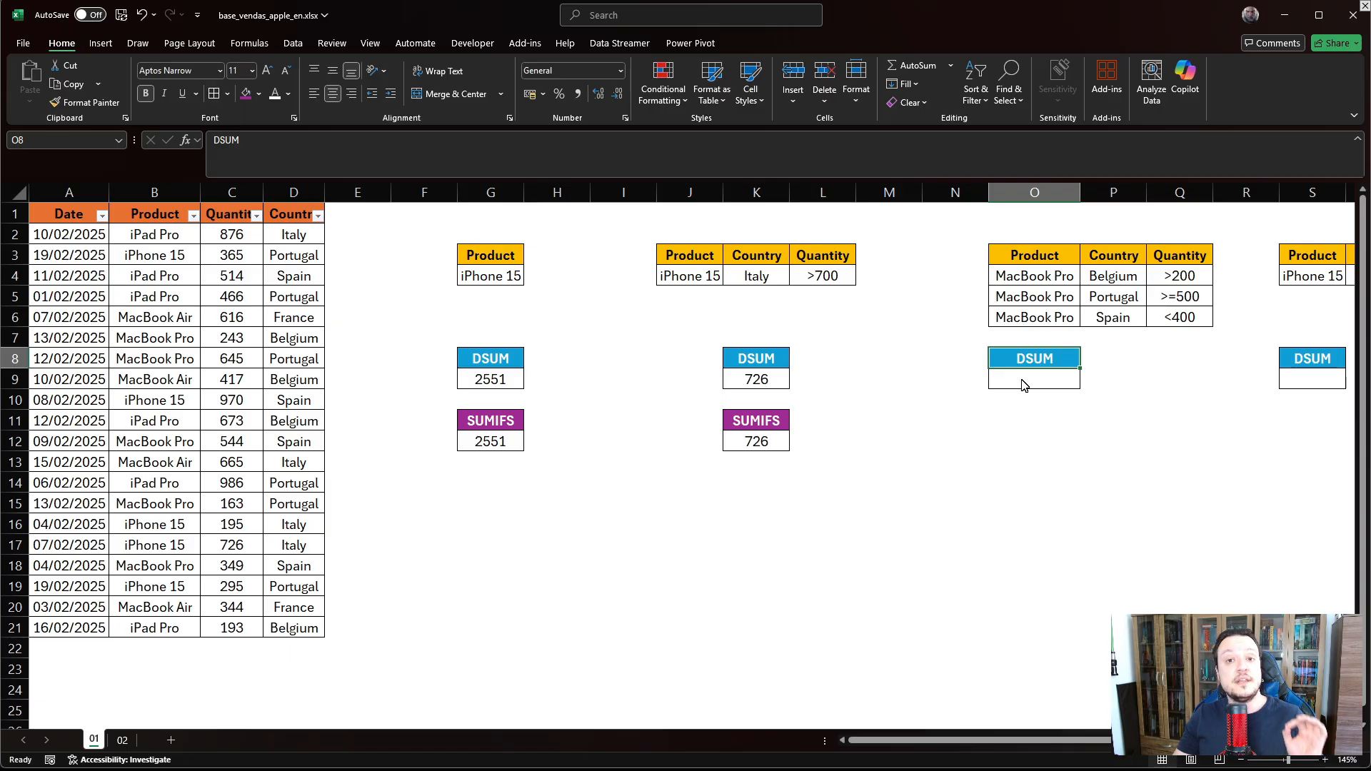
# - Enter =DSUM(A1:D21;C1;O3:Q6) in O9 for the MacBook Pro criteria, returning 1237
pyautogui.click(1033, 422)
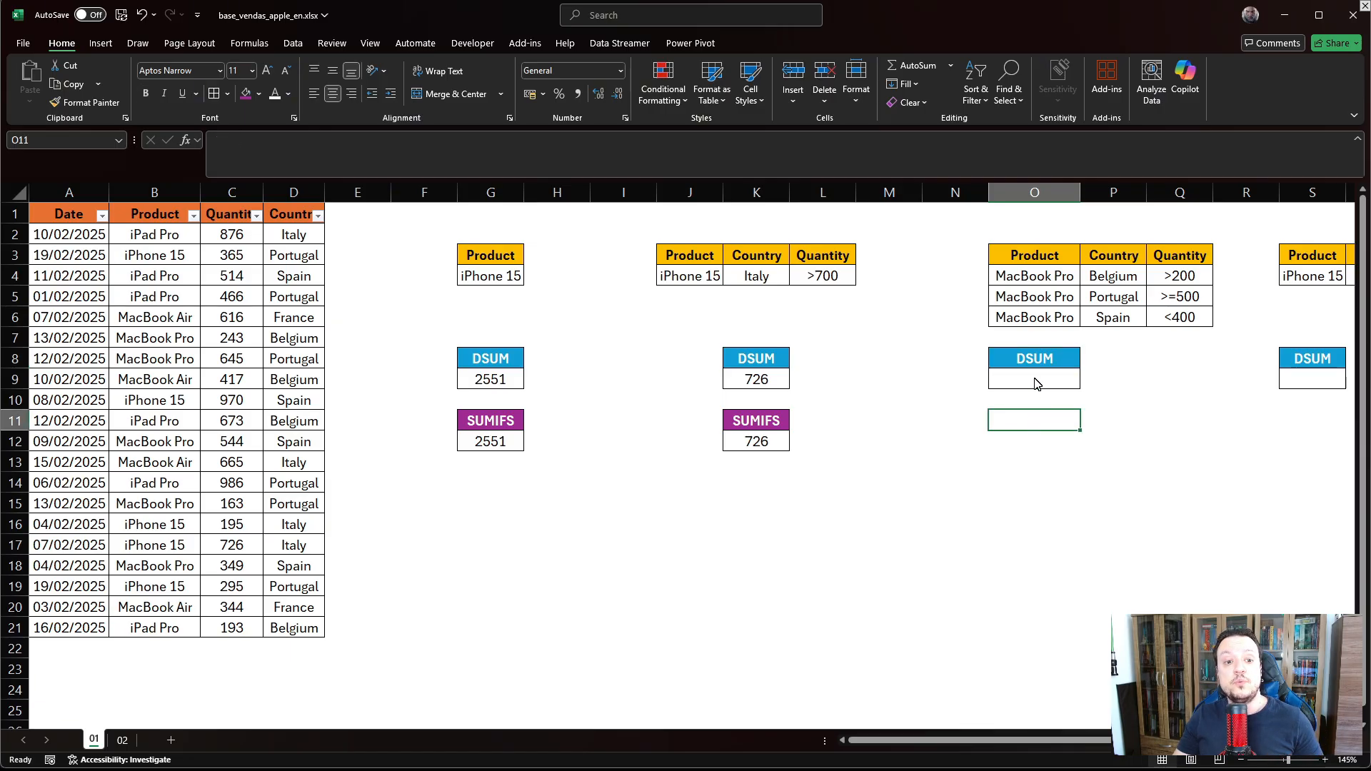
pyautogui.click(1034, 378)
pyautogui.write('=')
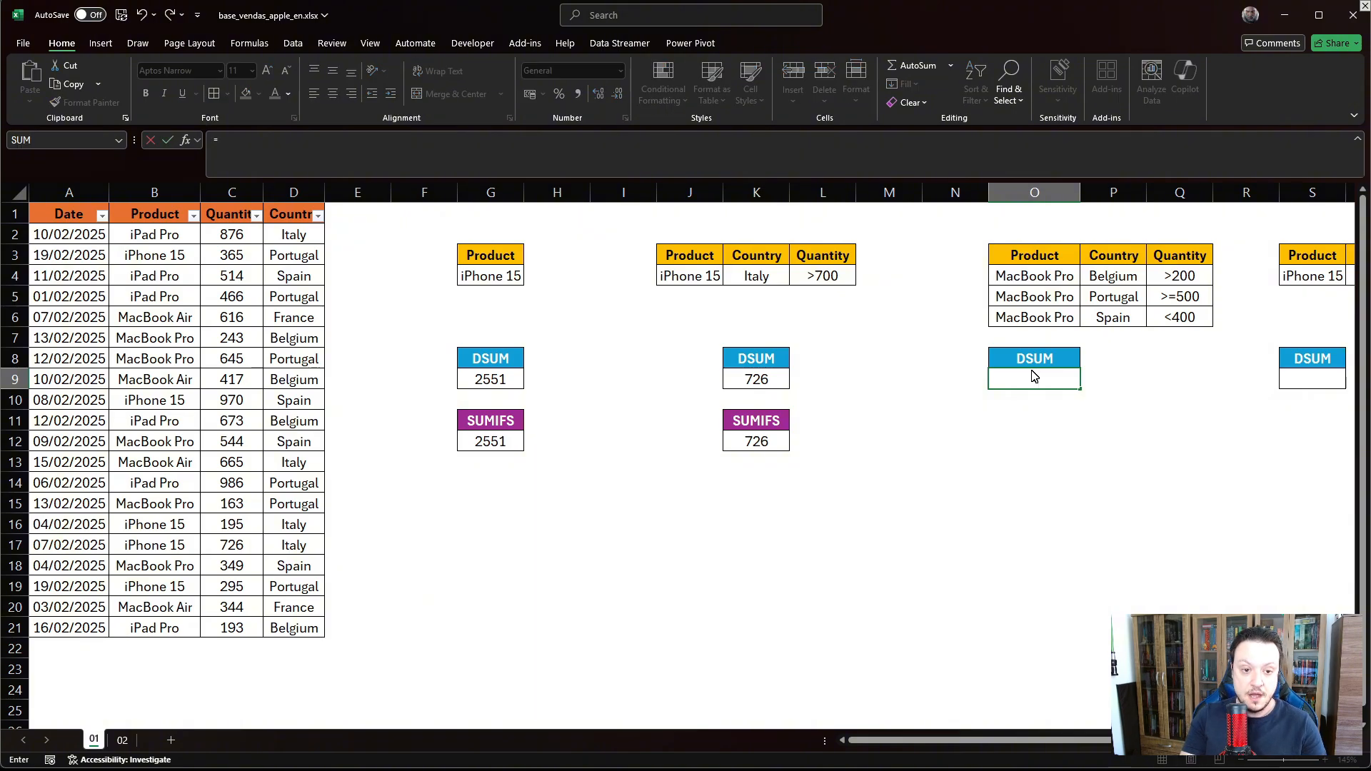
pyautogui.write('DSUM(')
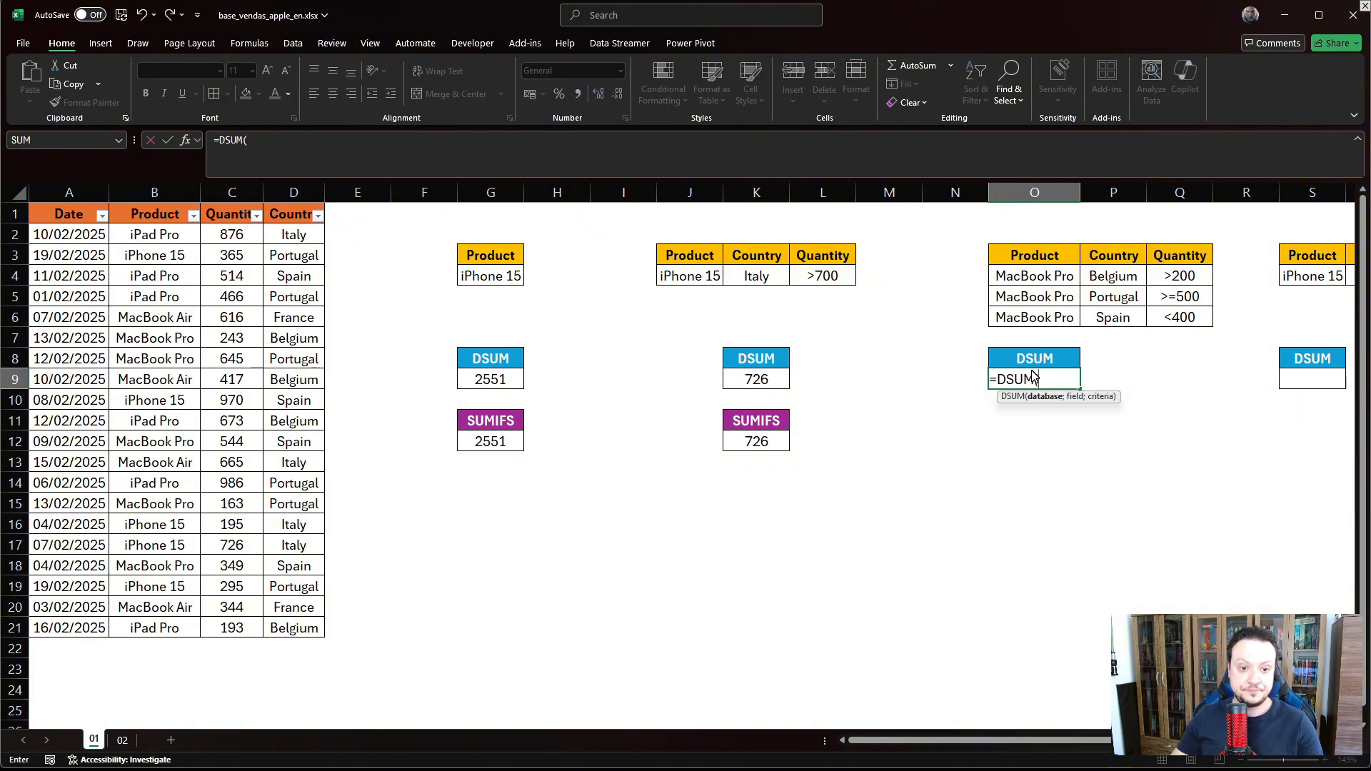
pyautogui.moveTo(97, 246); pyautogui.dragTo(323, 573)
pyautogui.write(';')
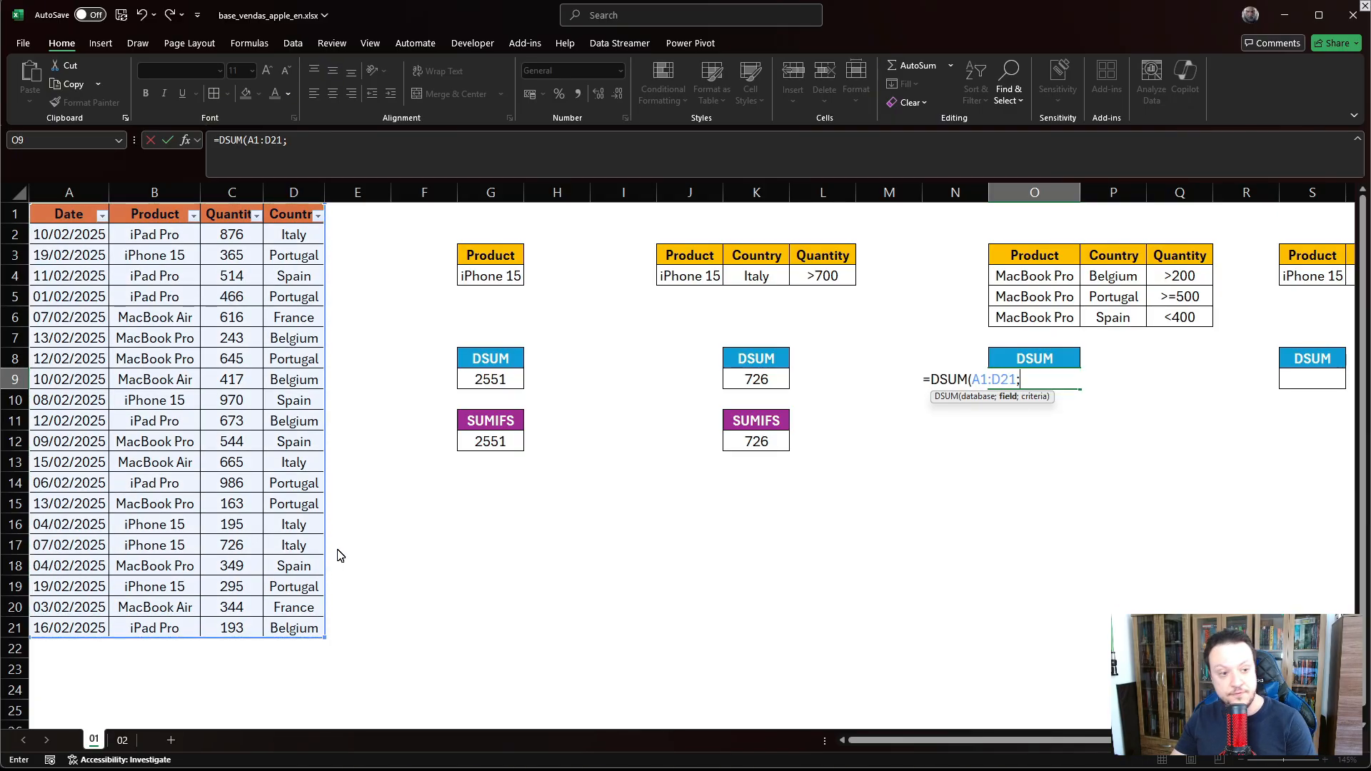
pyautogui.click(233, 219)
pyautogui.write(';')
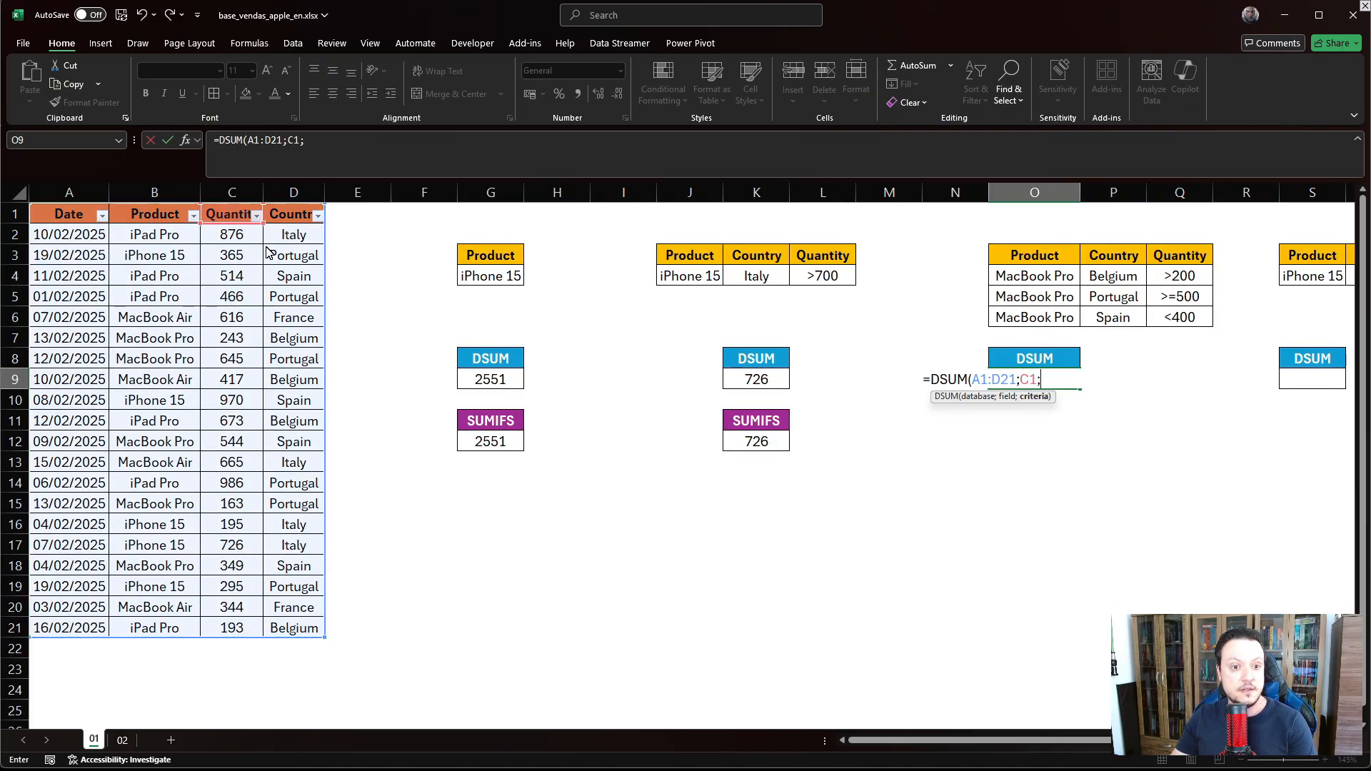
pyautogui.moveTo(1029, 259); pyautogui.dragTo(1172, 317)
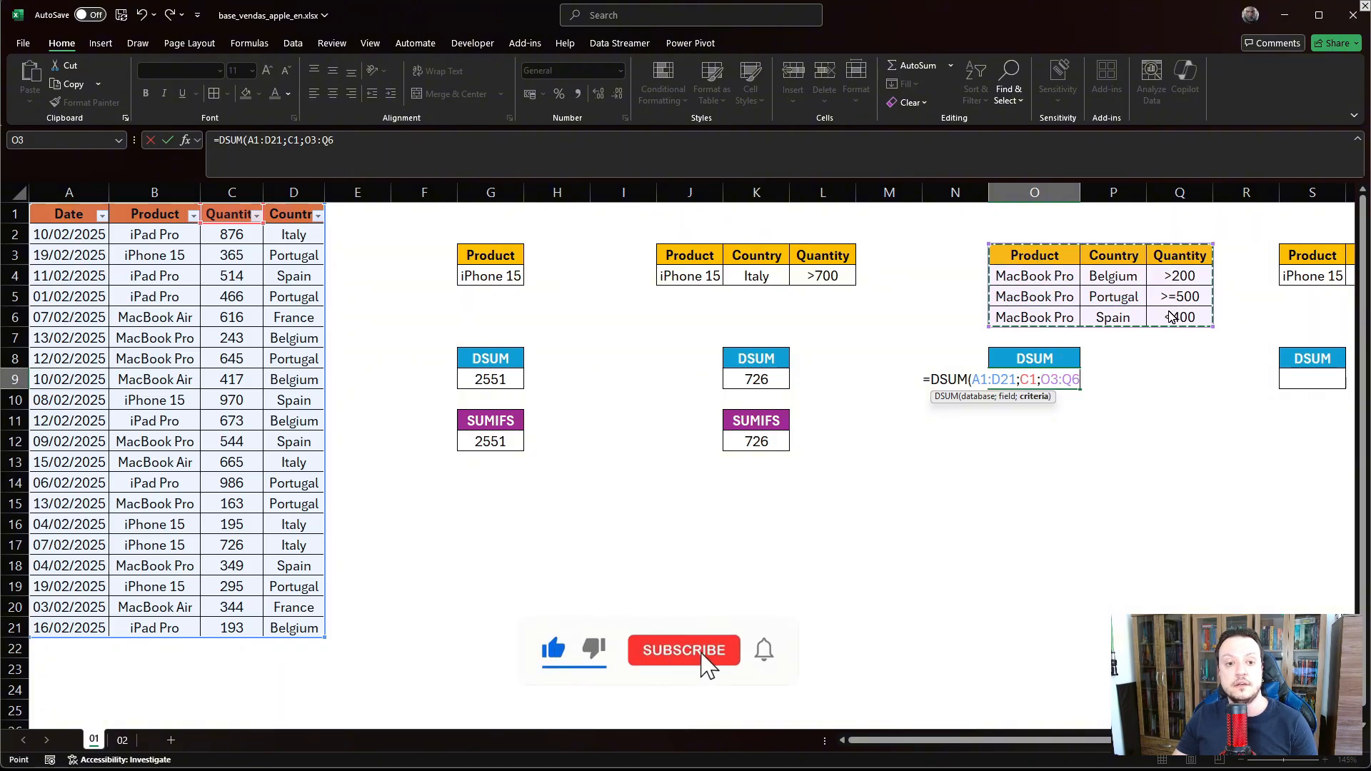
pyautogui.press('Return')
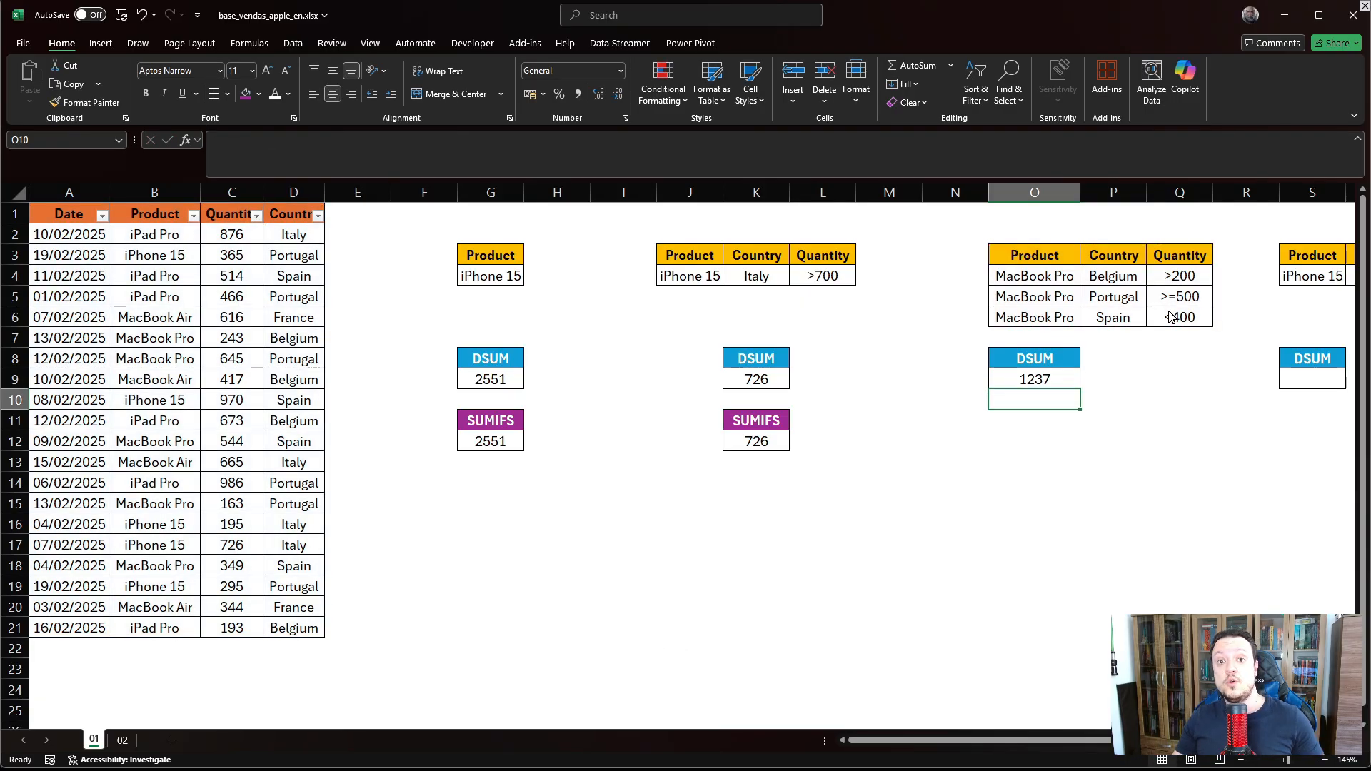
# - Highlight the MacBook Pro criteria rows for Belgium, Portugal and Spain in O4:Q6
pyautogui.moveTo(1028, 277); pyautogui.dragTo(1180, 296)
pyautogui.click(1074, 298)
pyautogui.moveTo(1036, 317); pyautogui.dragTo(1185, 323)
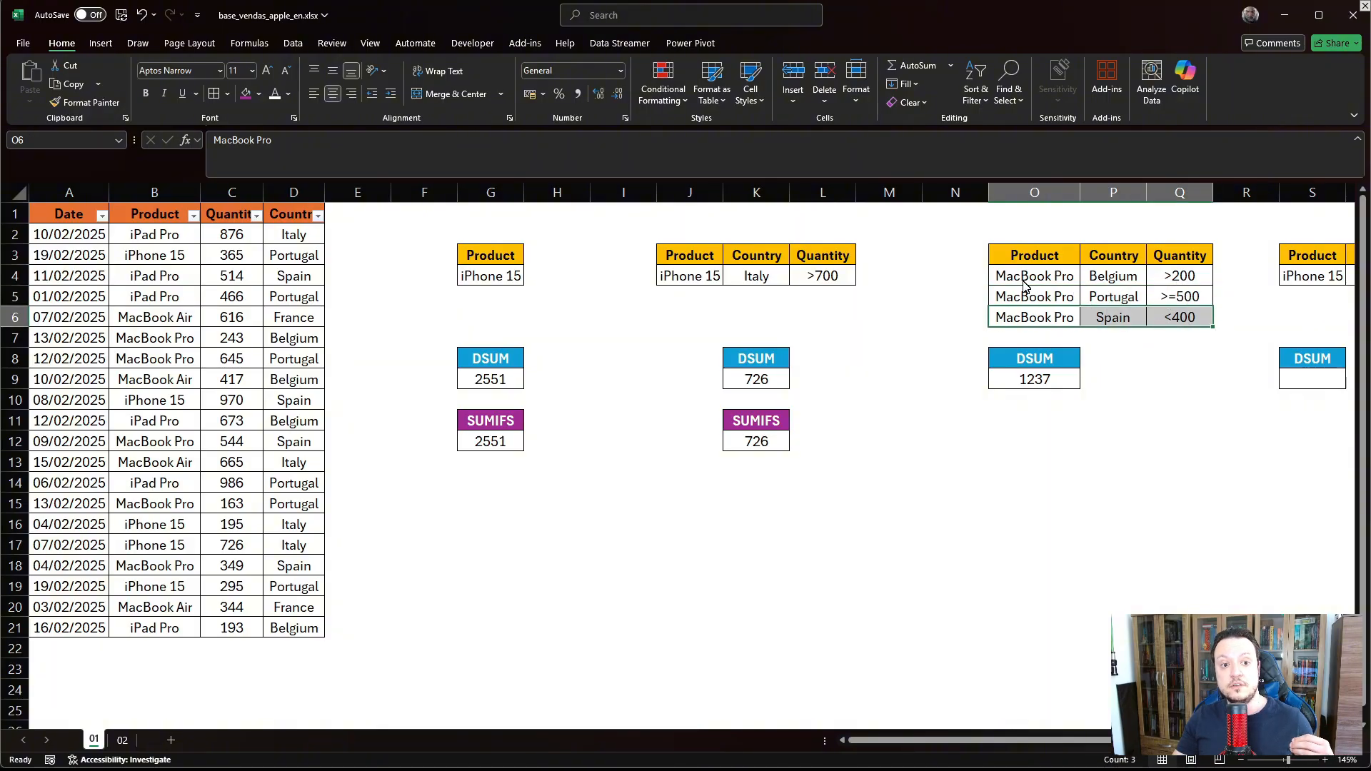
pyautogui.moveTo(1030, 284); pyautogui.dragTo(1163, 322)
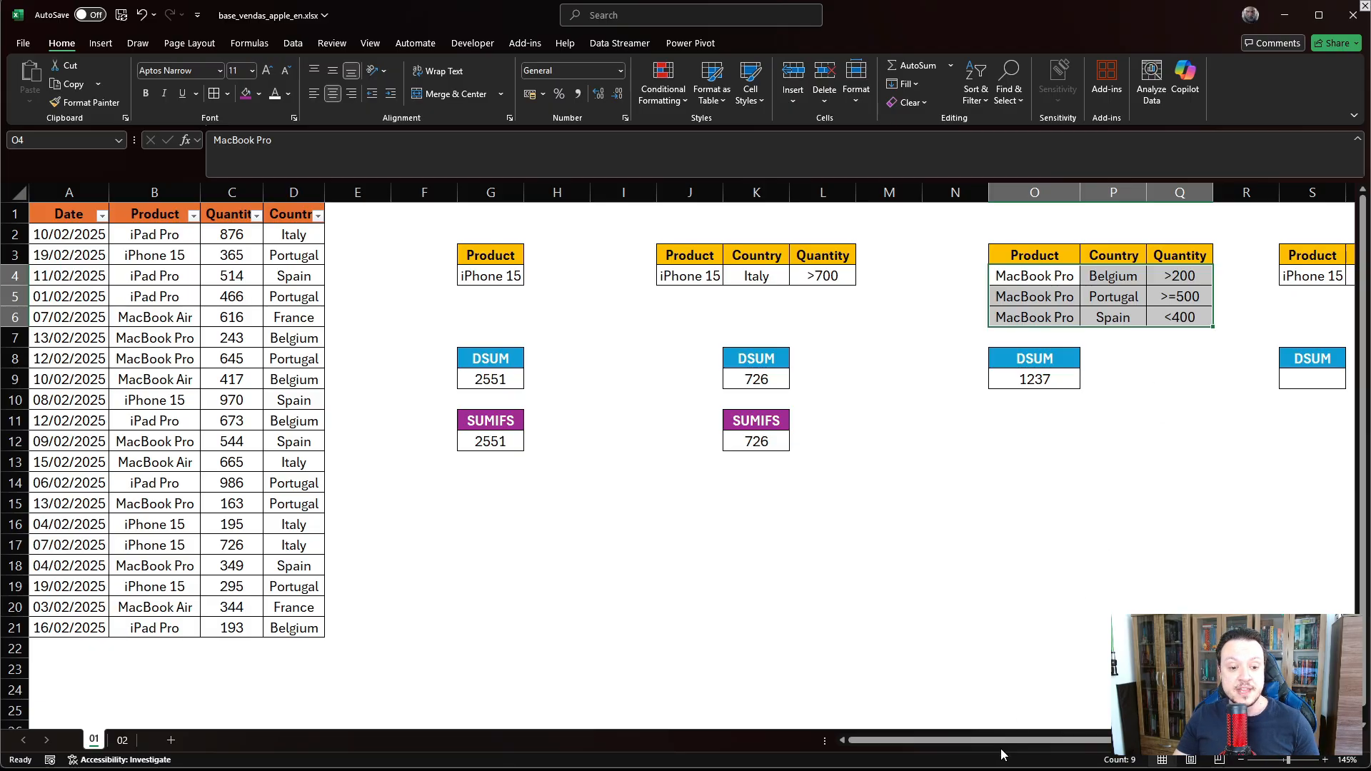
pyautogui.moveTo(1003, 741); pyautogui.dragTo(1105, 742)
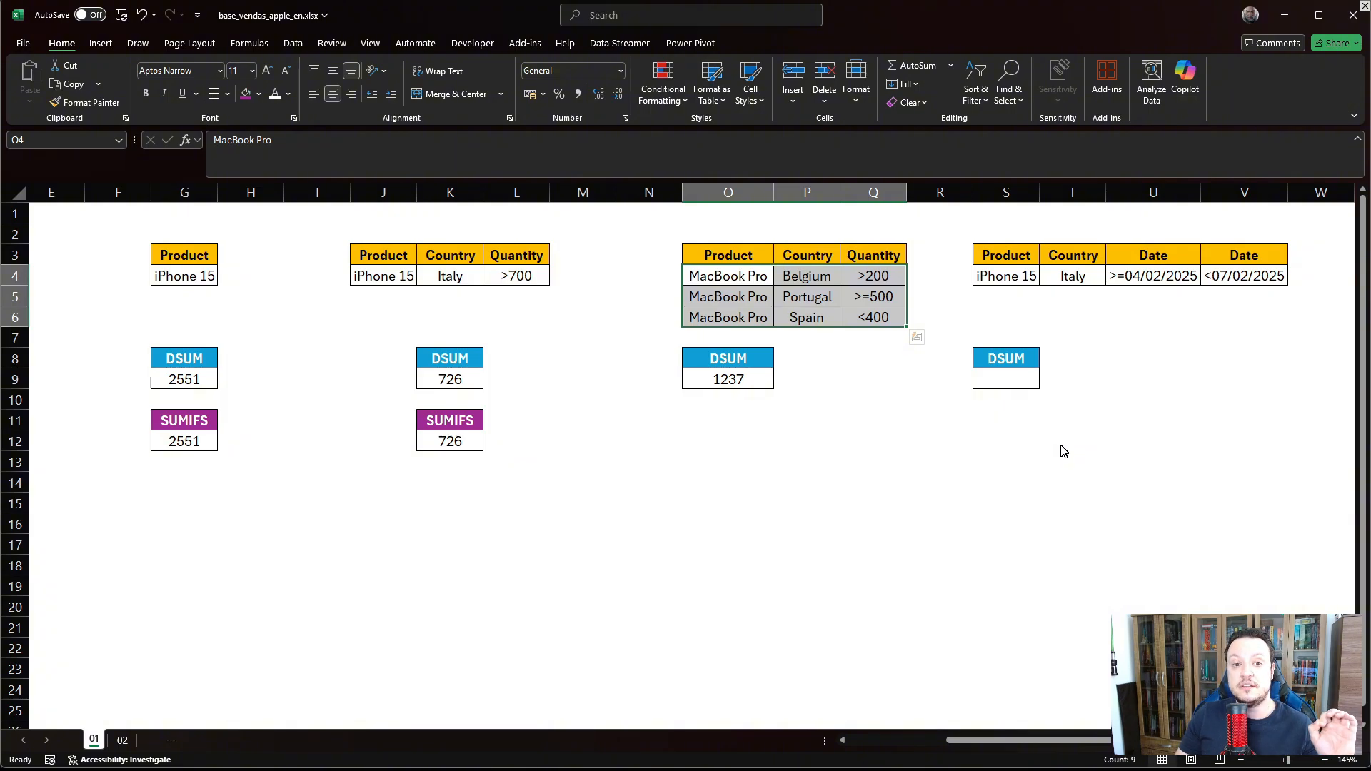
pyautogui.click(1027, 282)
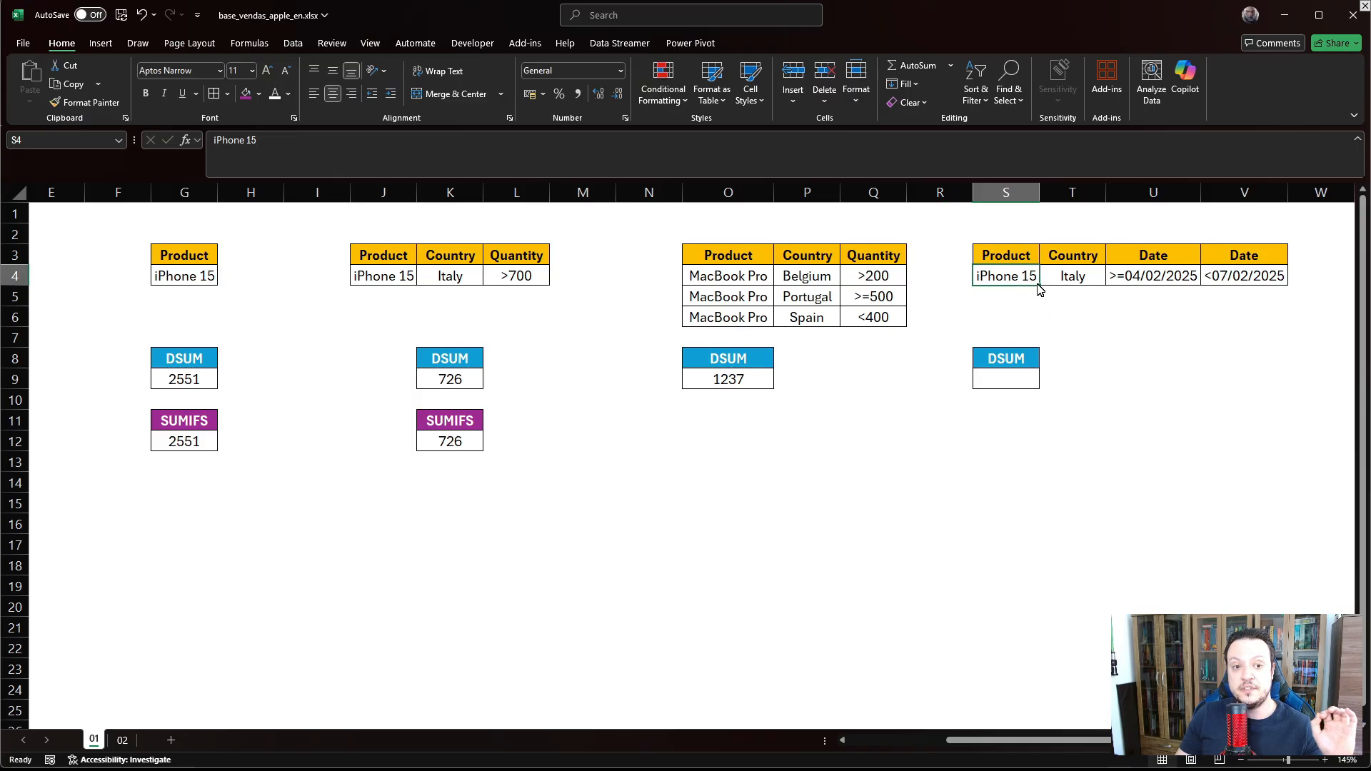
pyautogui.click(1075, 284)
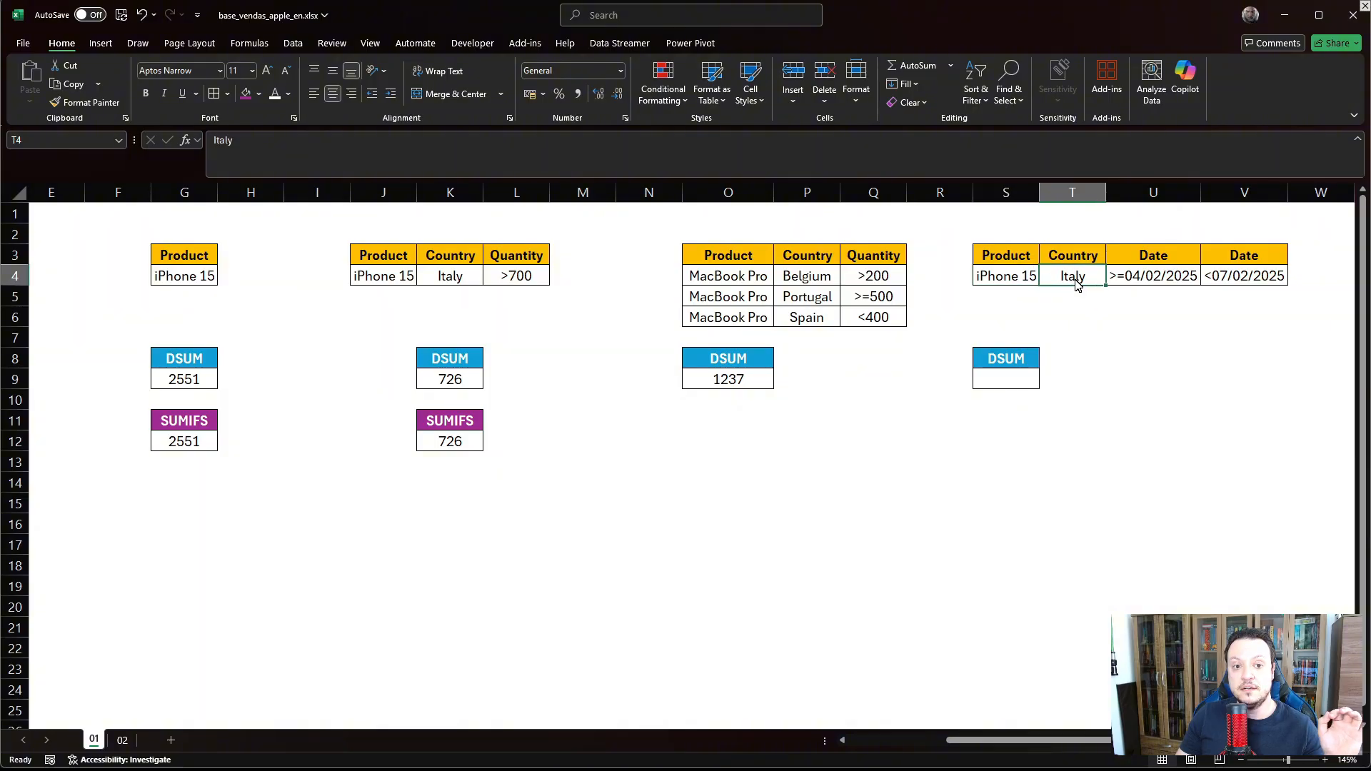
pyautogui.click(1141, 282)
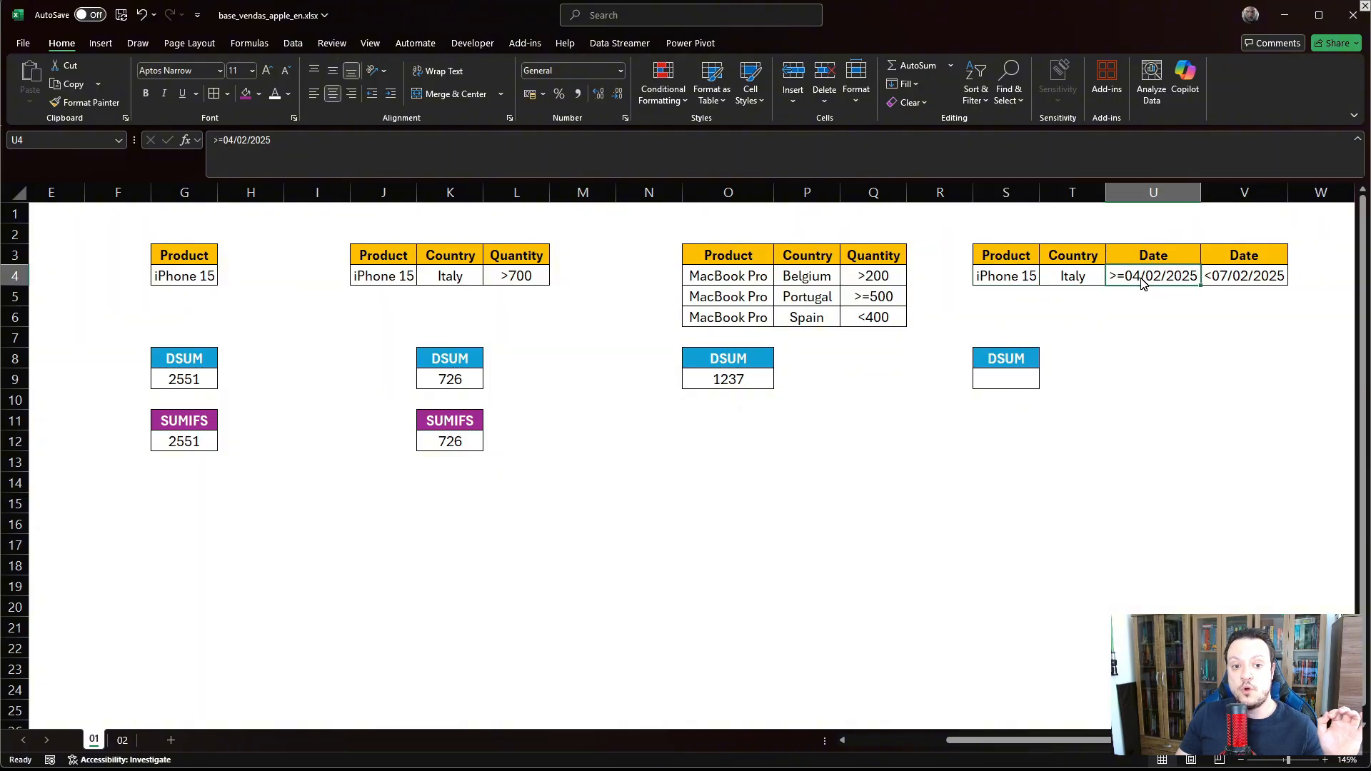
pyautogui.click(1221, 278)
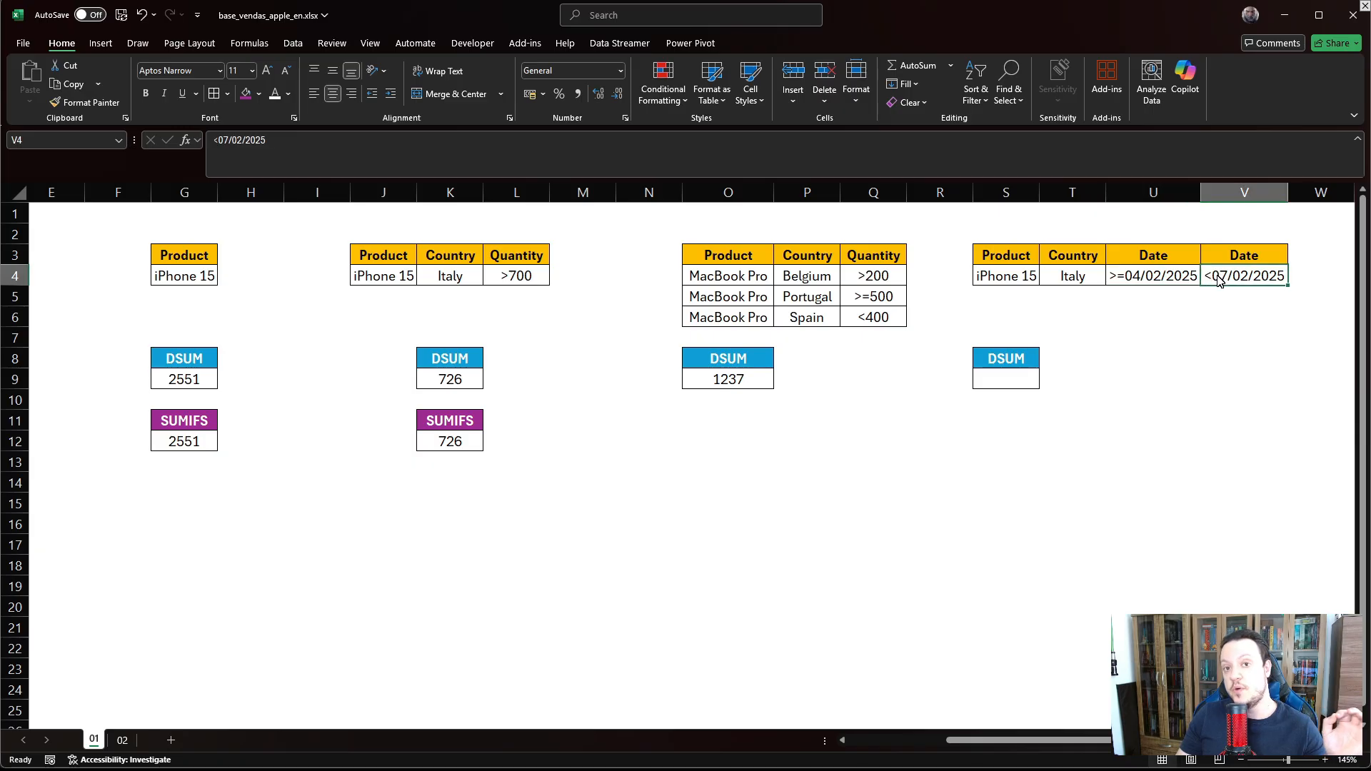
pyautogui.click(998, 382)
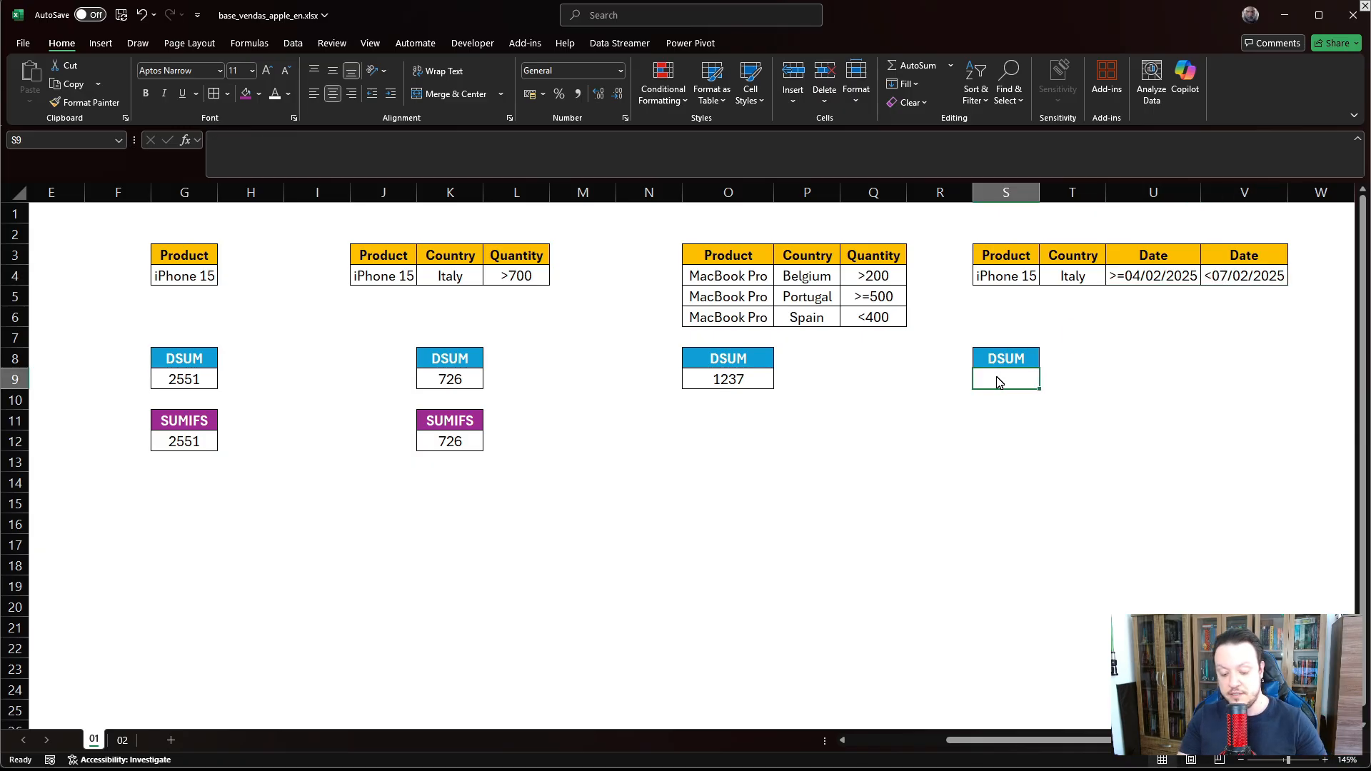
# - Enter =DSUM(A1:D21;C1;S3:V4) in S9, returning 195 for iPhone 15 in Italy within the dates
pyautogui.write('=')
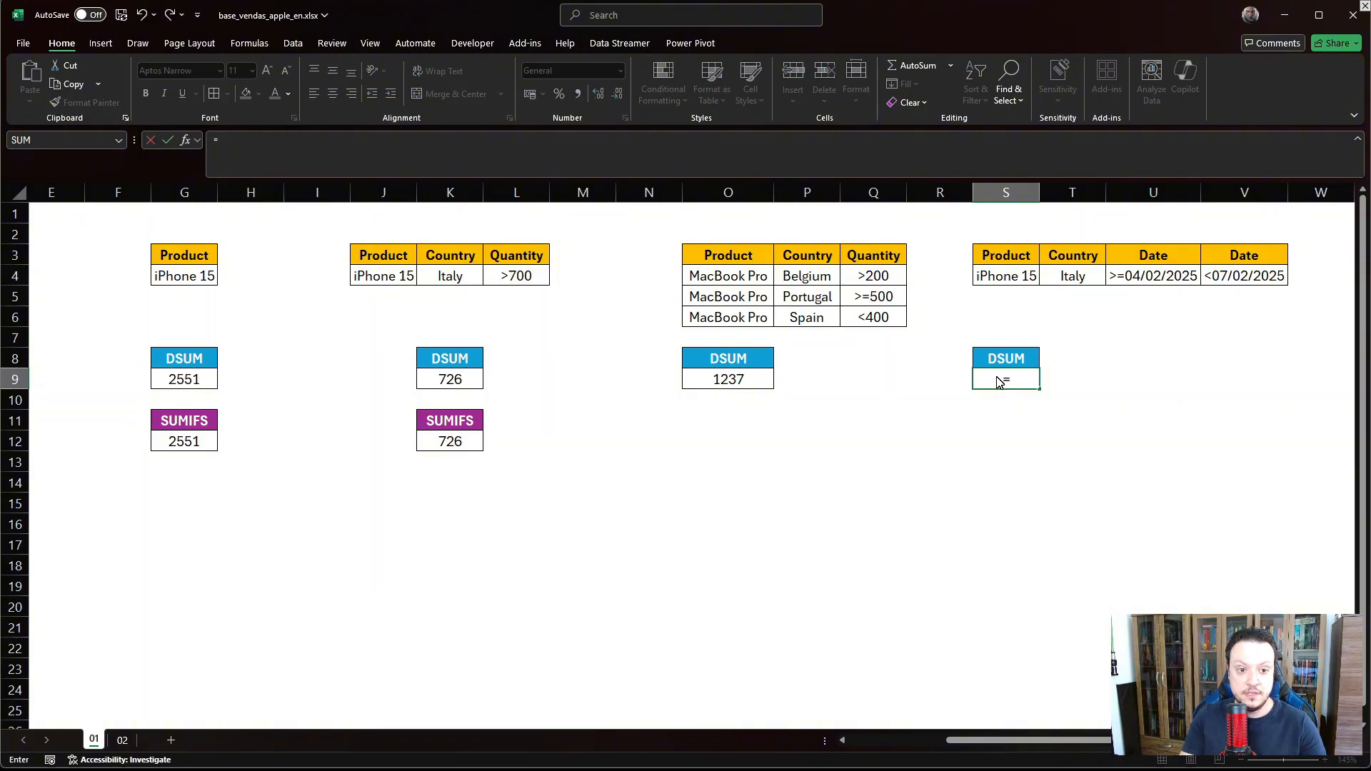
pyautogui.write('DSU')
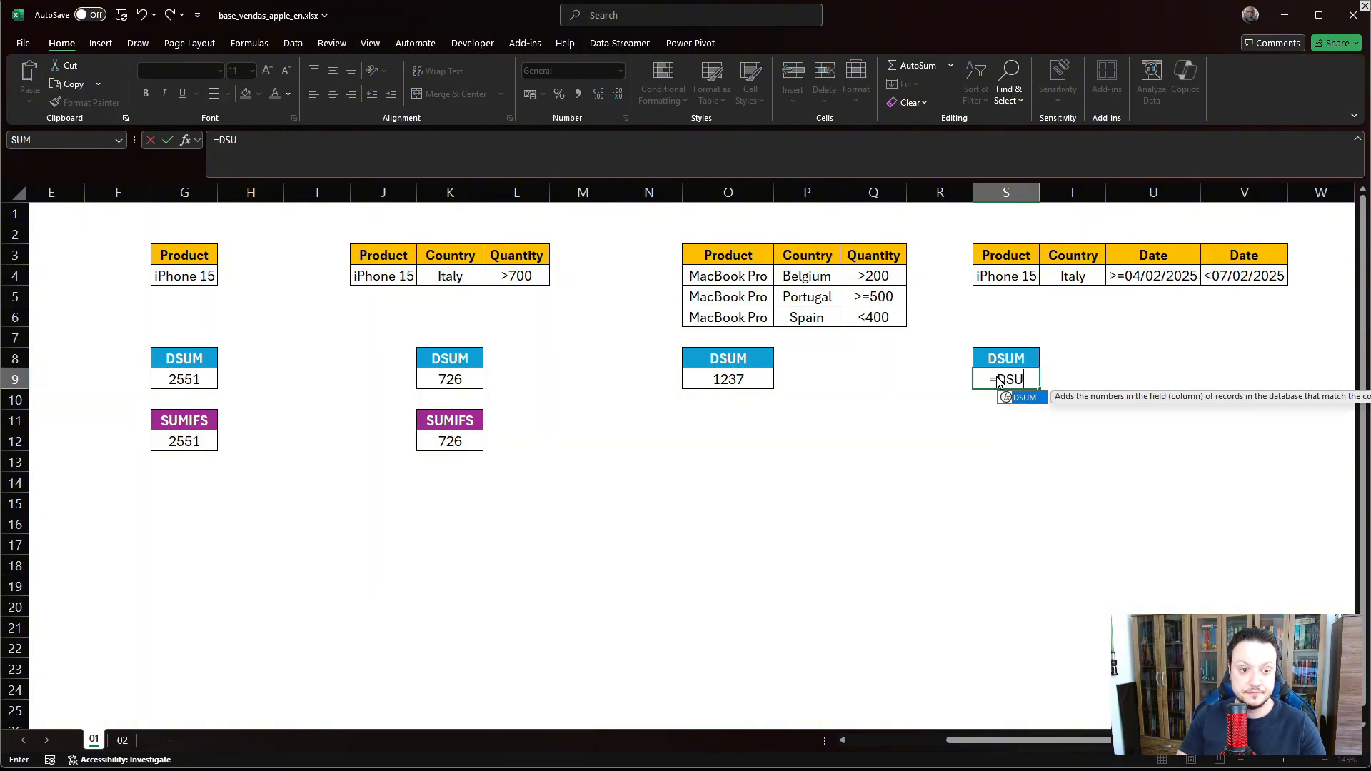
pyautogui.press('Tab')
pyautogui.moveTo(1014, 740); pyautogui.dragTo(485, 682)
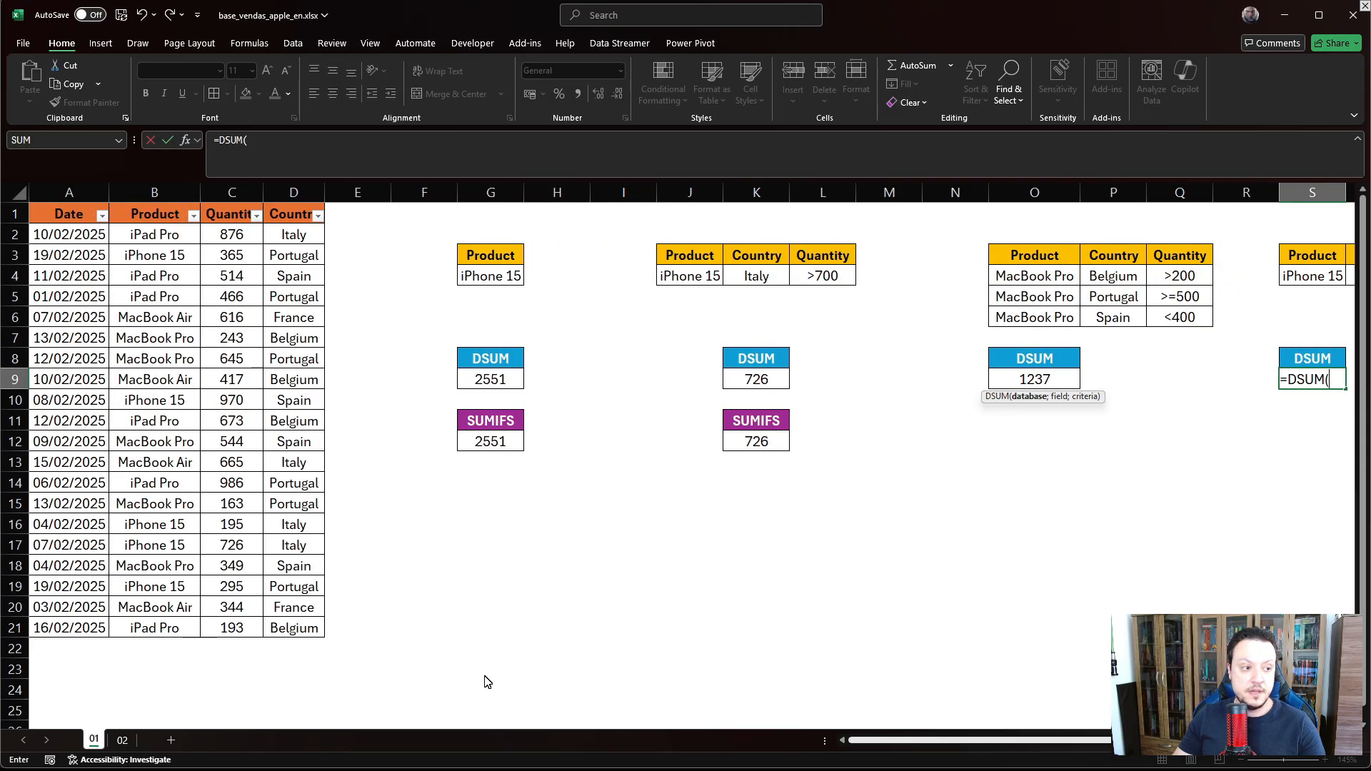
pyautogui.moveTo(46, 214); pyautogui.dragTo(304, 630)
pyautogui.write(';')
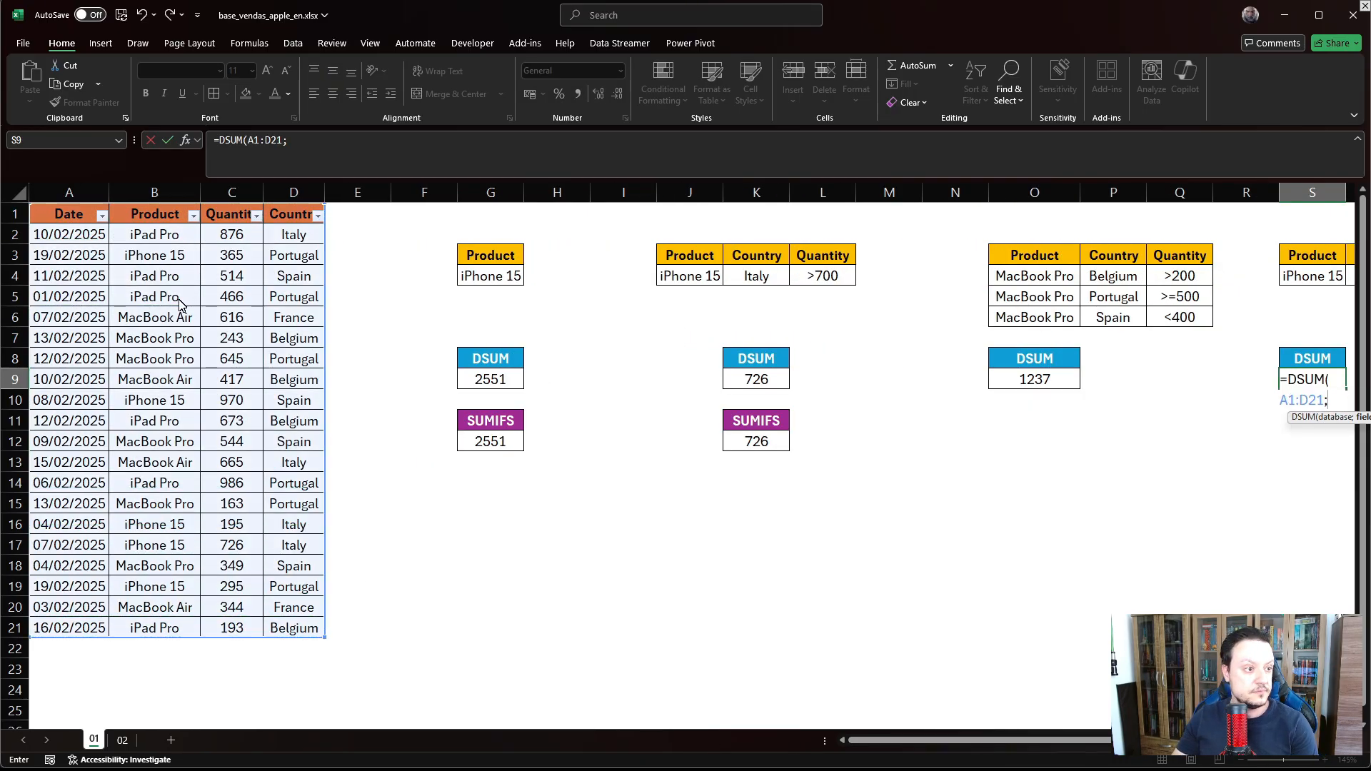
pyautogui.click(230, 215)
pyautogui.write(';')
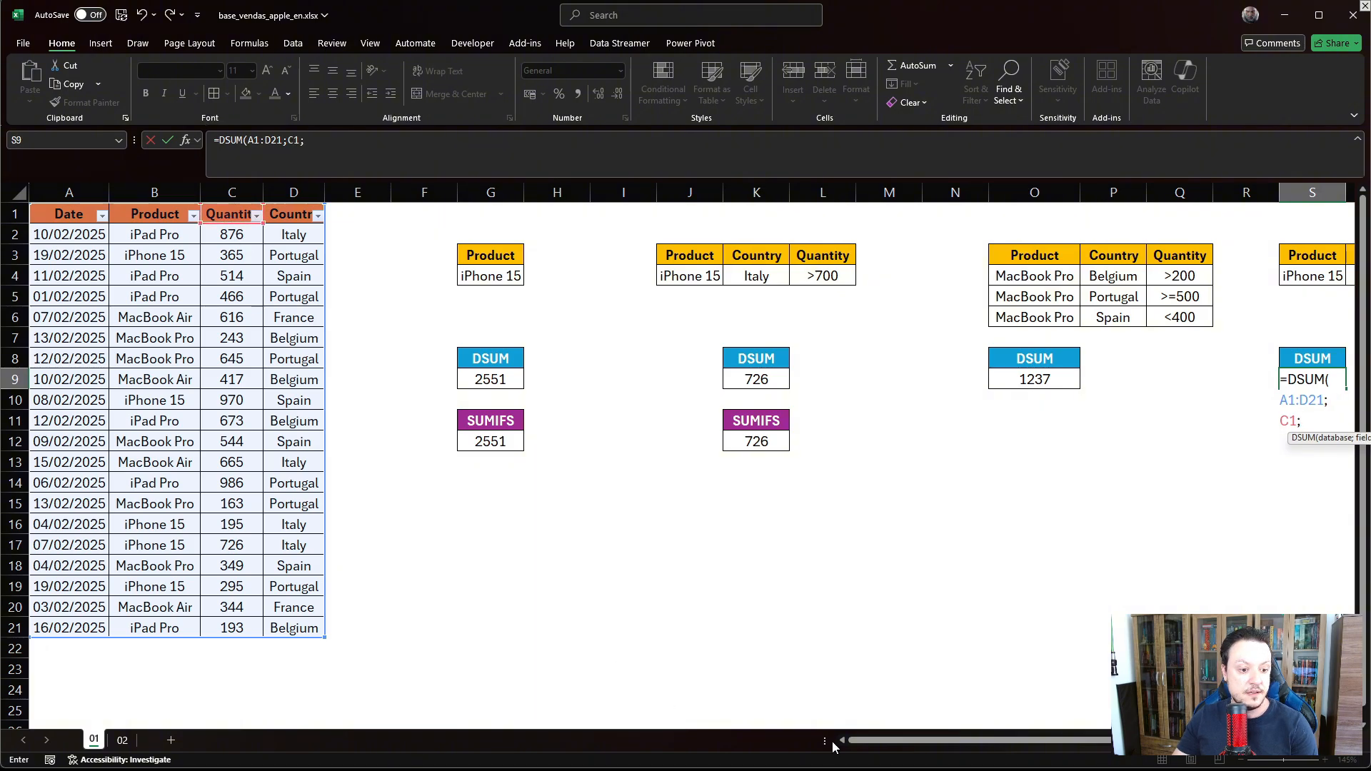
pyautogui.moveTo(862, 741); pyautogui.dragTo(982, 743)
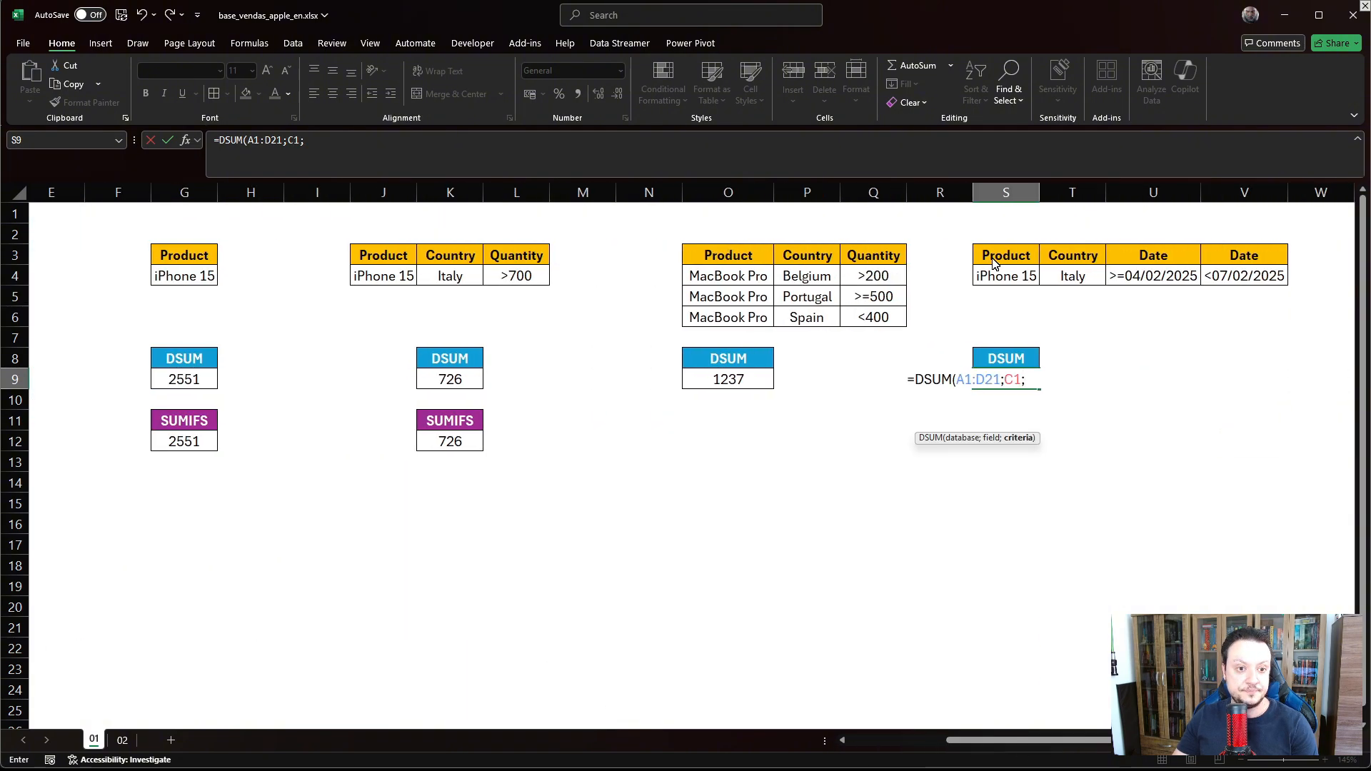
pyautogui.moveTo(996, 264); pyautogui.dragTo(1228, 284)
pyautogui.press('Return')
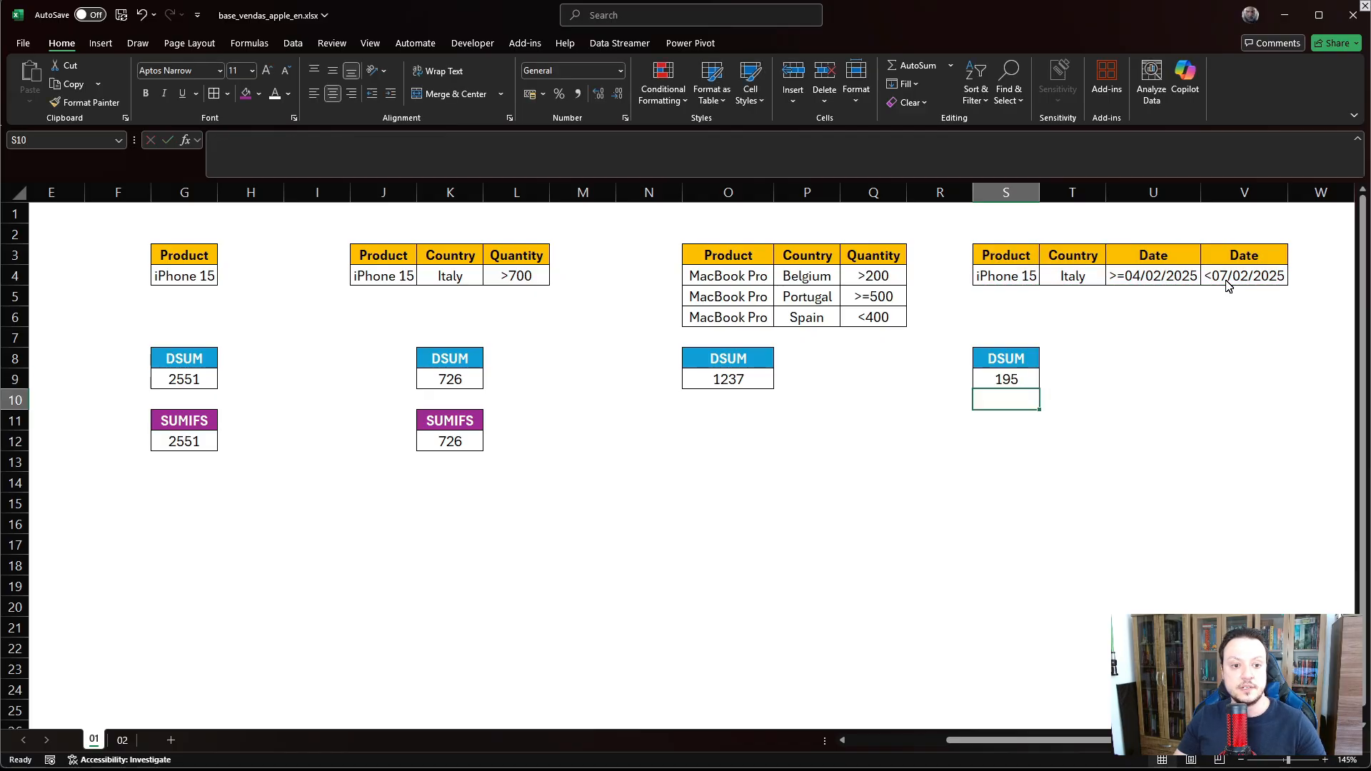
pyautogui.click(998, 384)
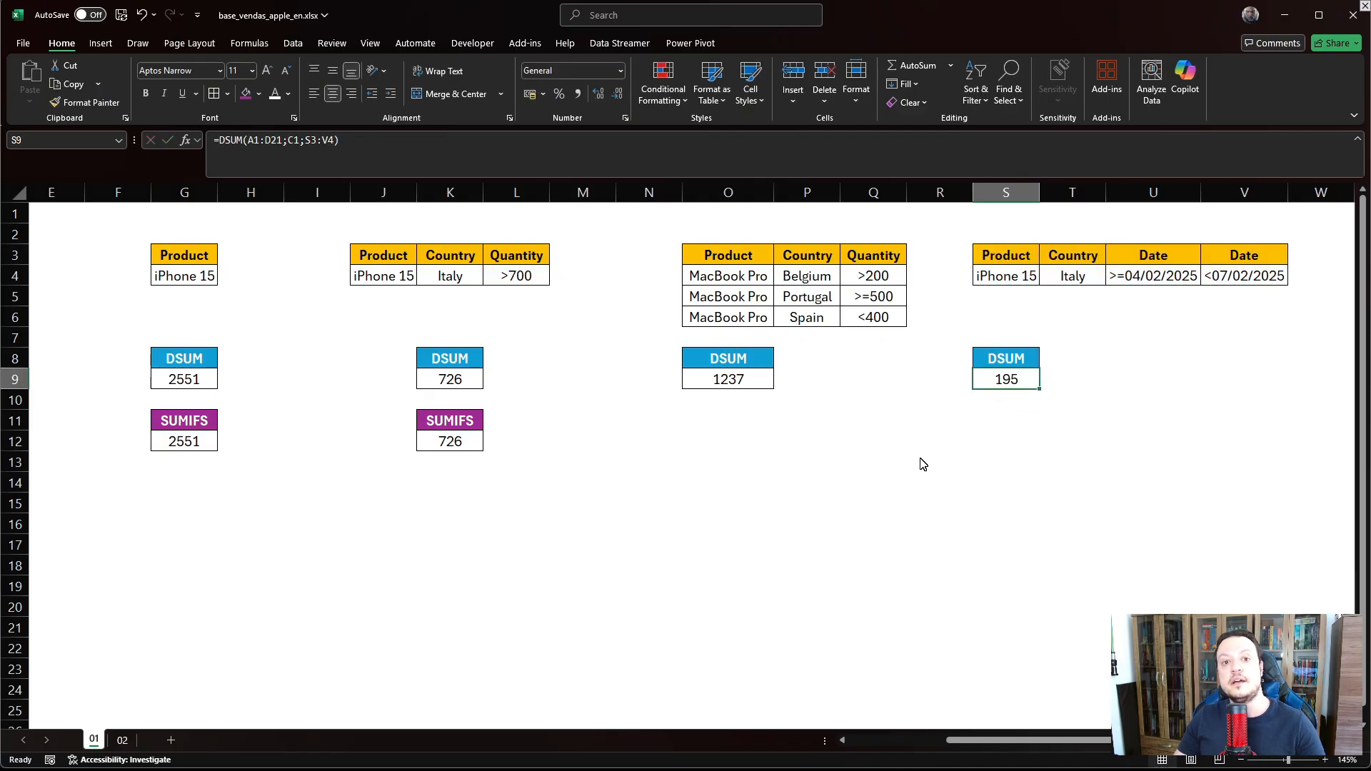
pyautogui.moveTo(1069, 740); pyautogui.dragTo(971, 741)
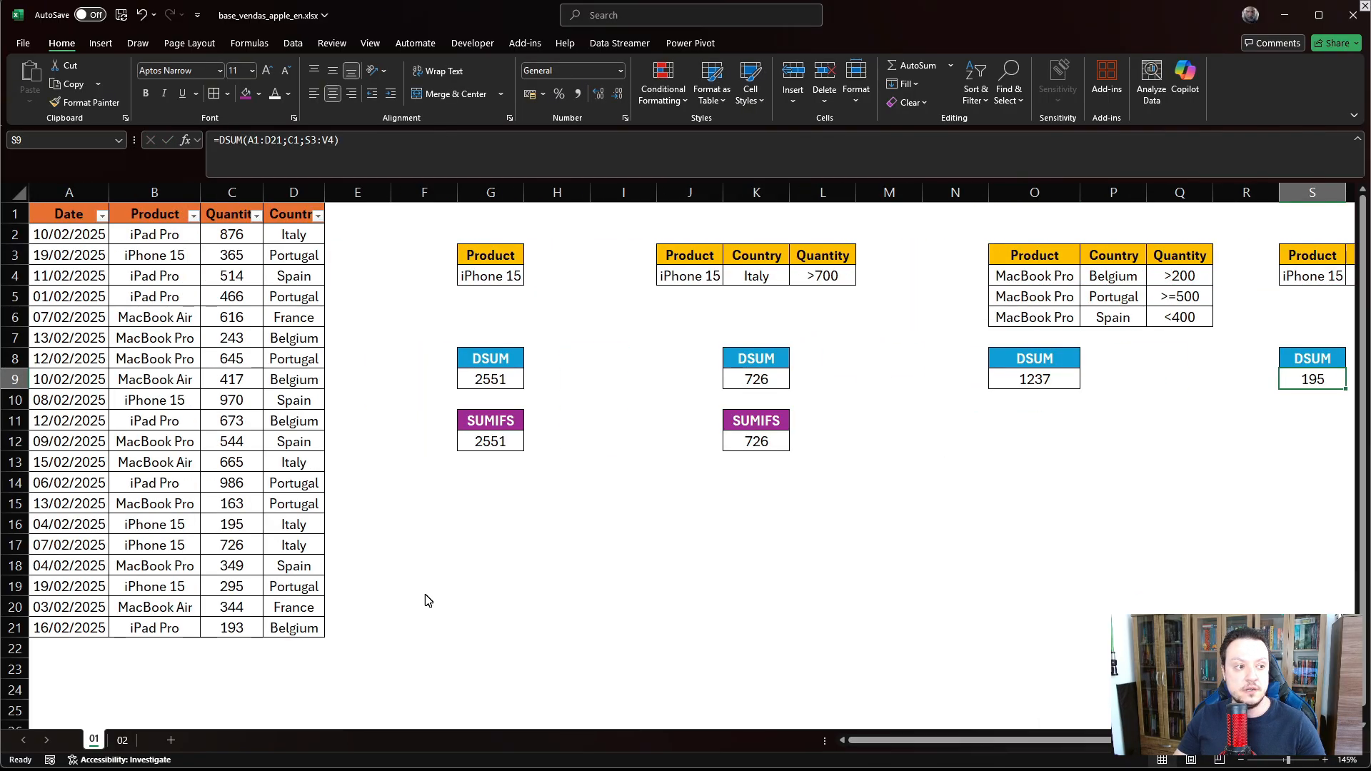
# - Filter the sales table to Product iPhone 15 and Country Italy
pyautogui.click(194, 215)
pyautogui.click(61, 405)
pyautogui.click(72, 429)
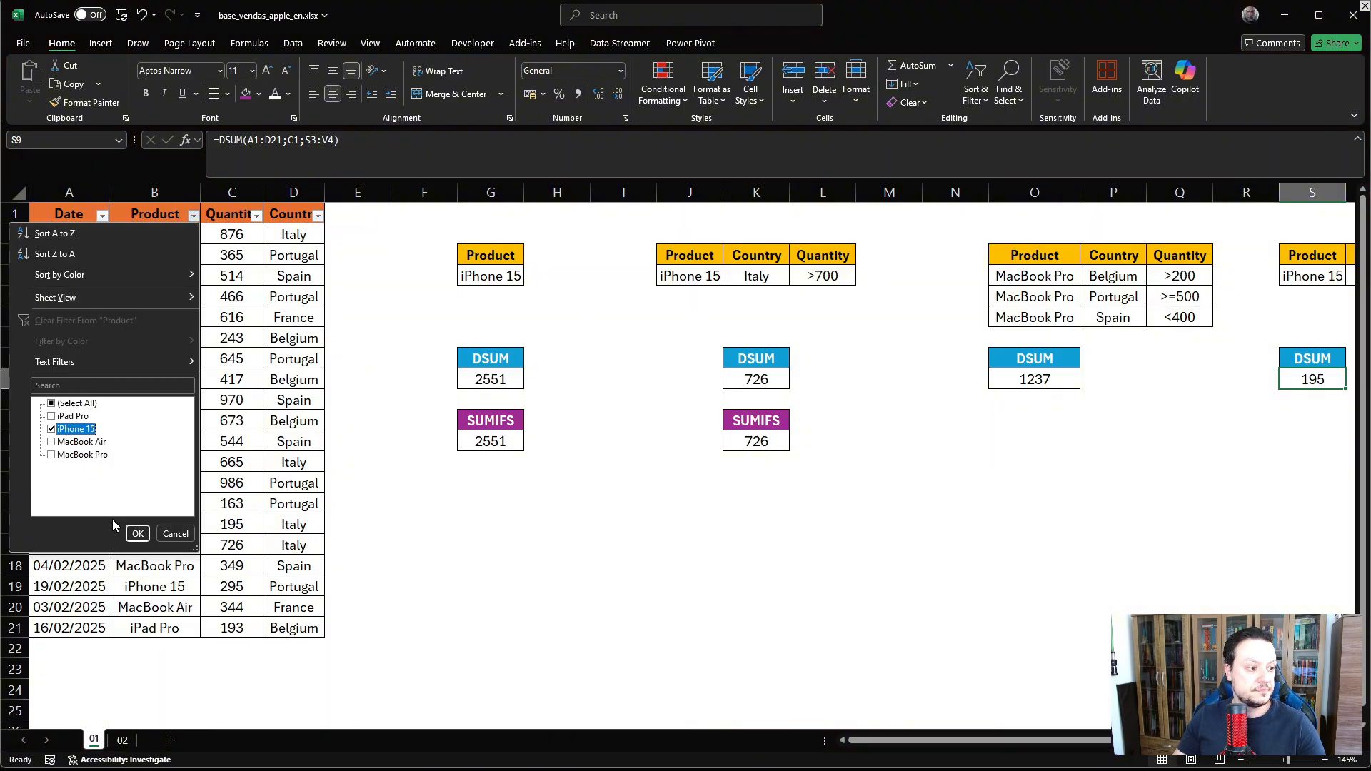
pyautogui.click(137, 534)
pyautogui.click(317, 217)
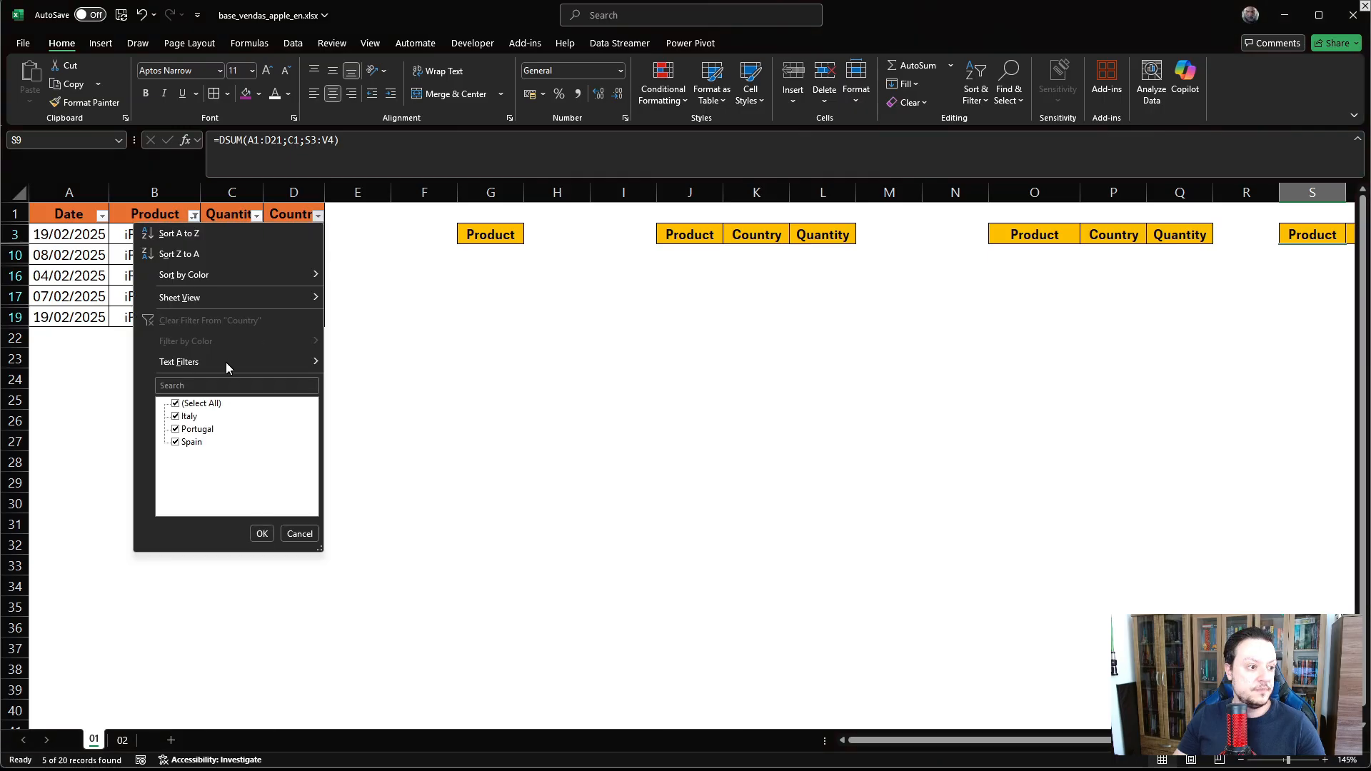
pyautogui.click(175, 404)
pyautogui.click(175, 416)
pyautogui.click(262, 533)
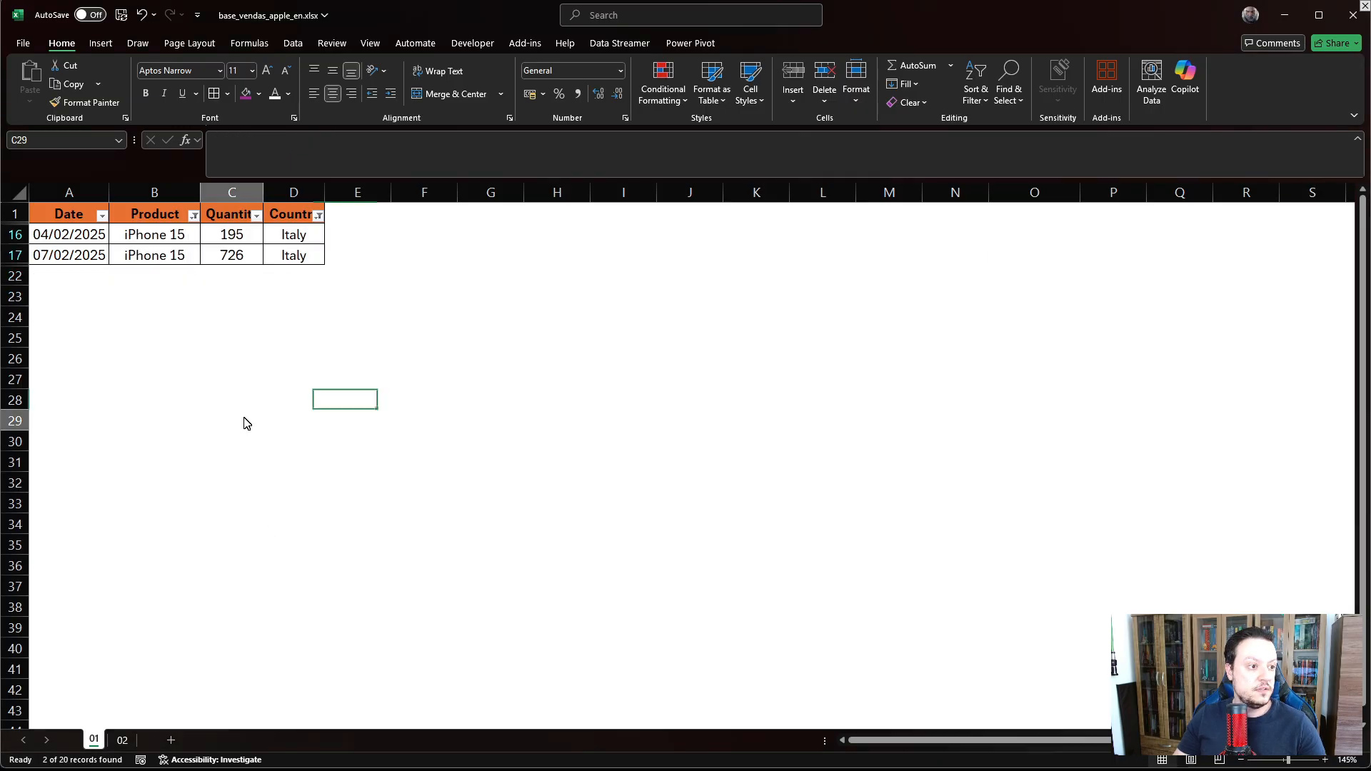
# - Inspect the remaining rows' dates and the 195 quantity, then recheck the S9 DSUM result
pyautogui.click(245, 421)
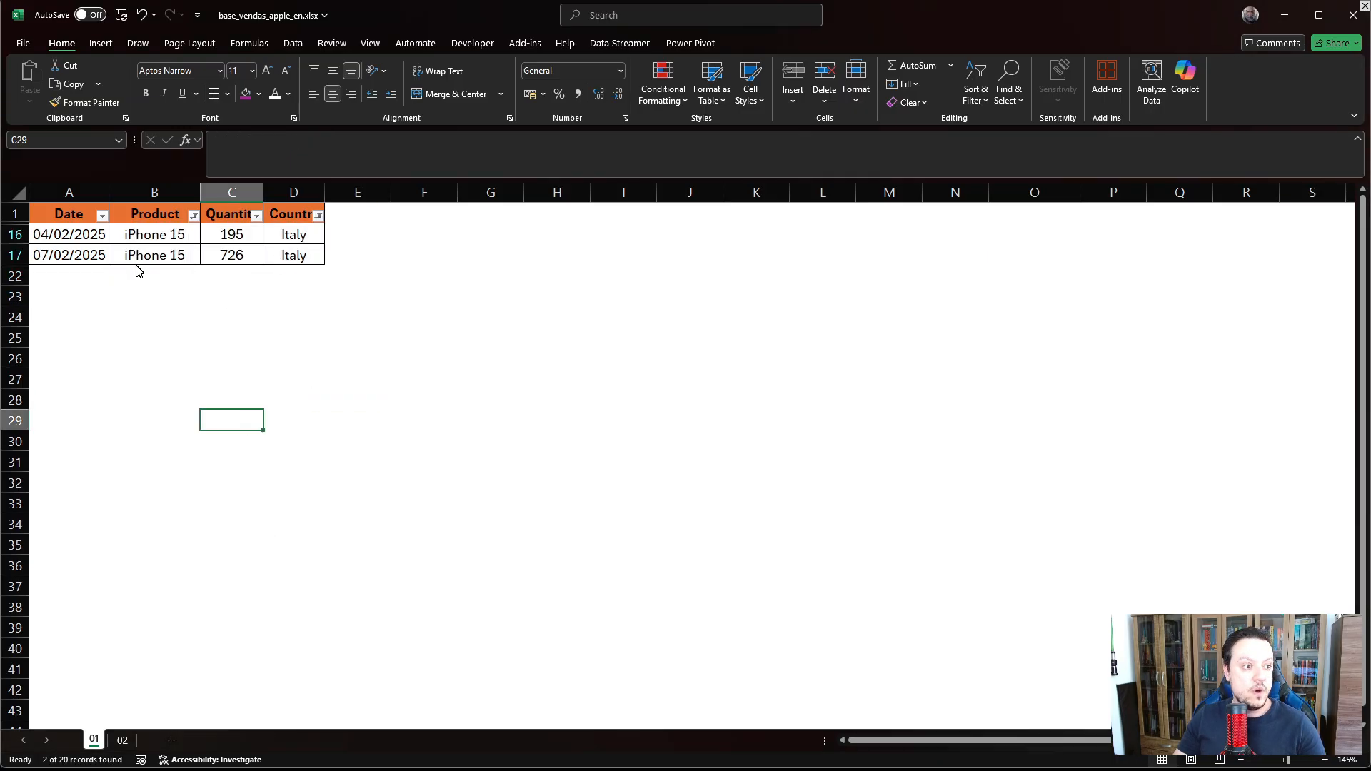
pyautogui.click(43, 261)
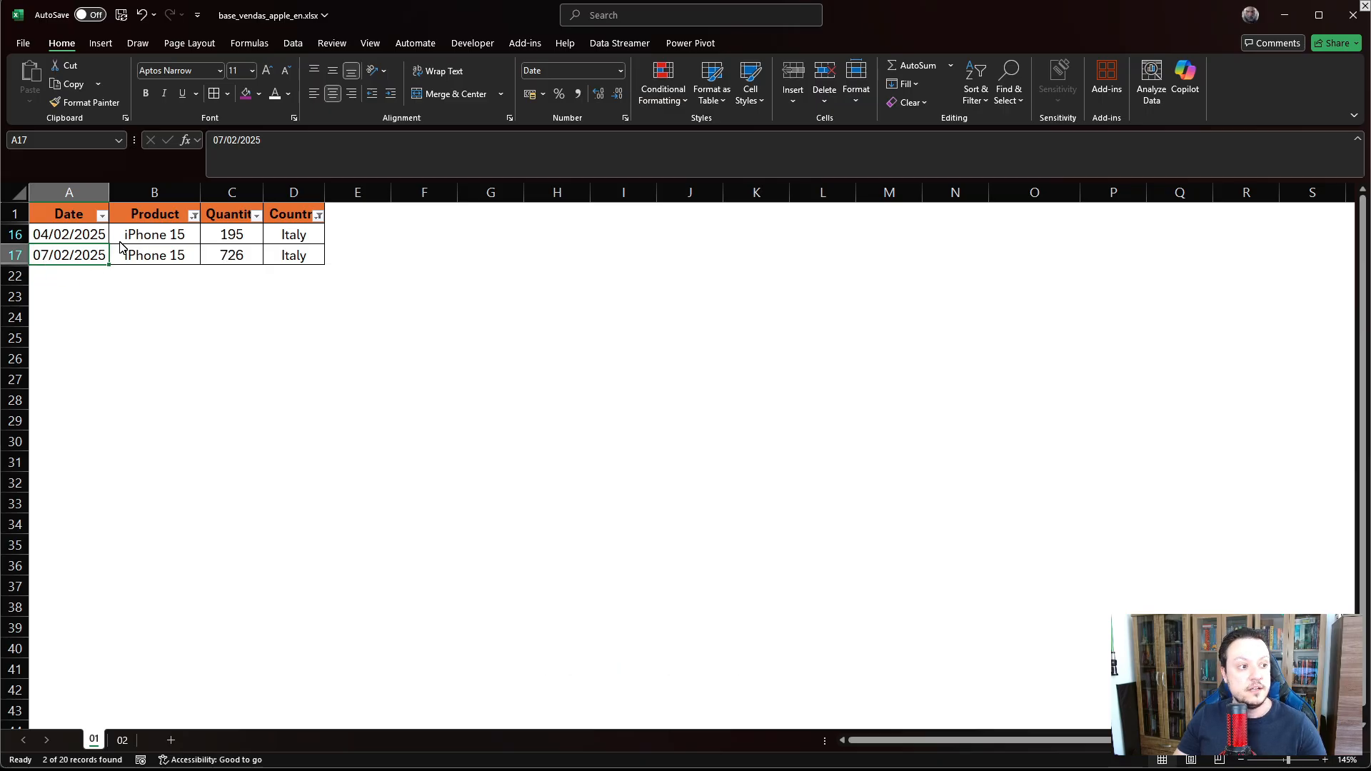
pyautogui.click(224, 239)
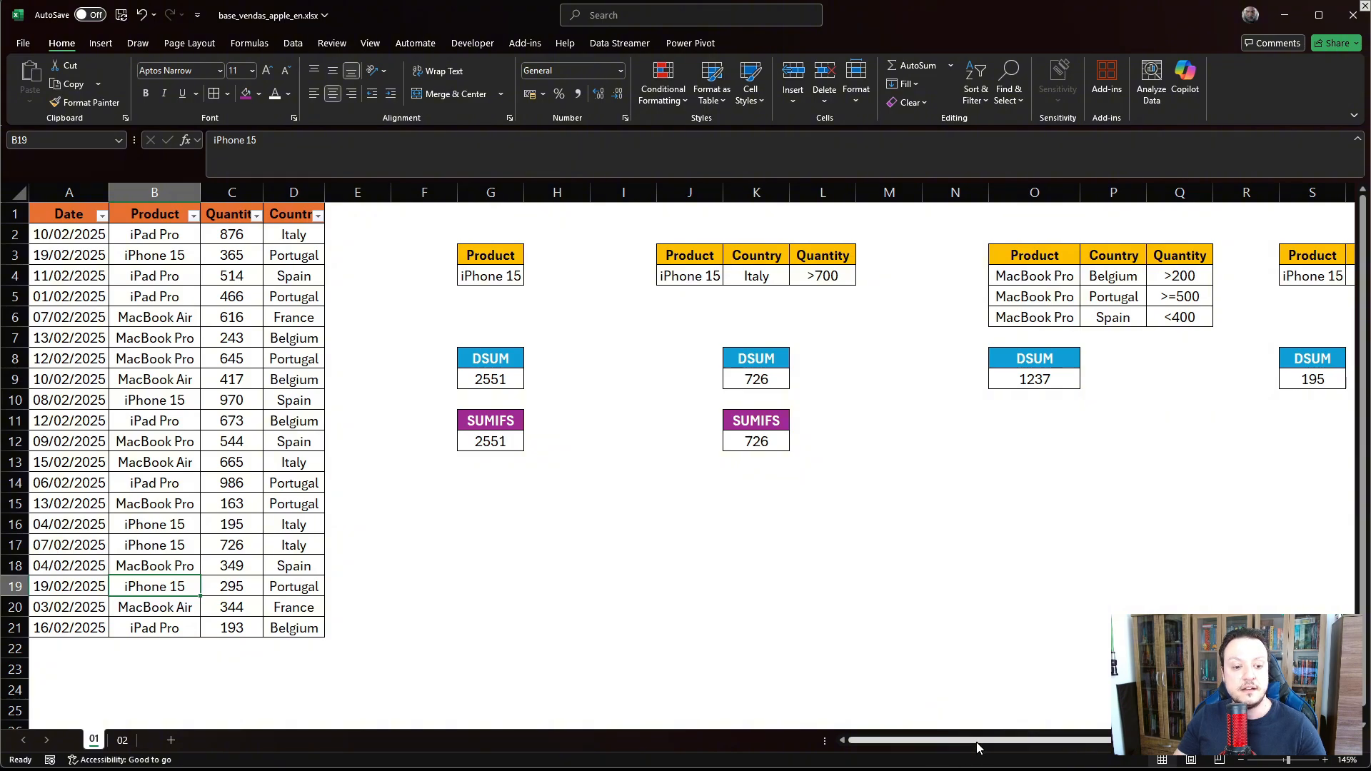
pyautogui.moveTo(976, 743); pyautogui.dragTo(1032, 741)
pyautogui.click(1017, 385)
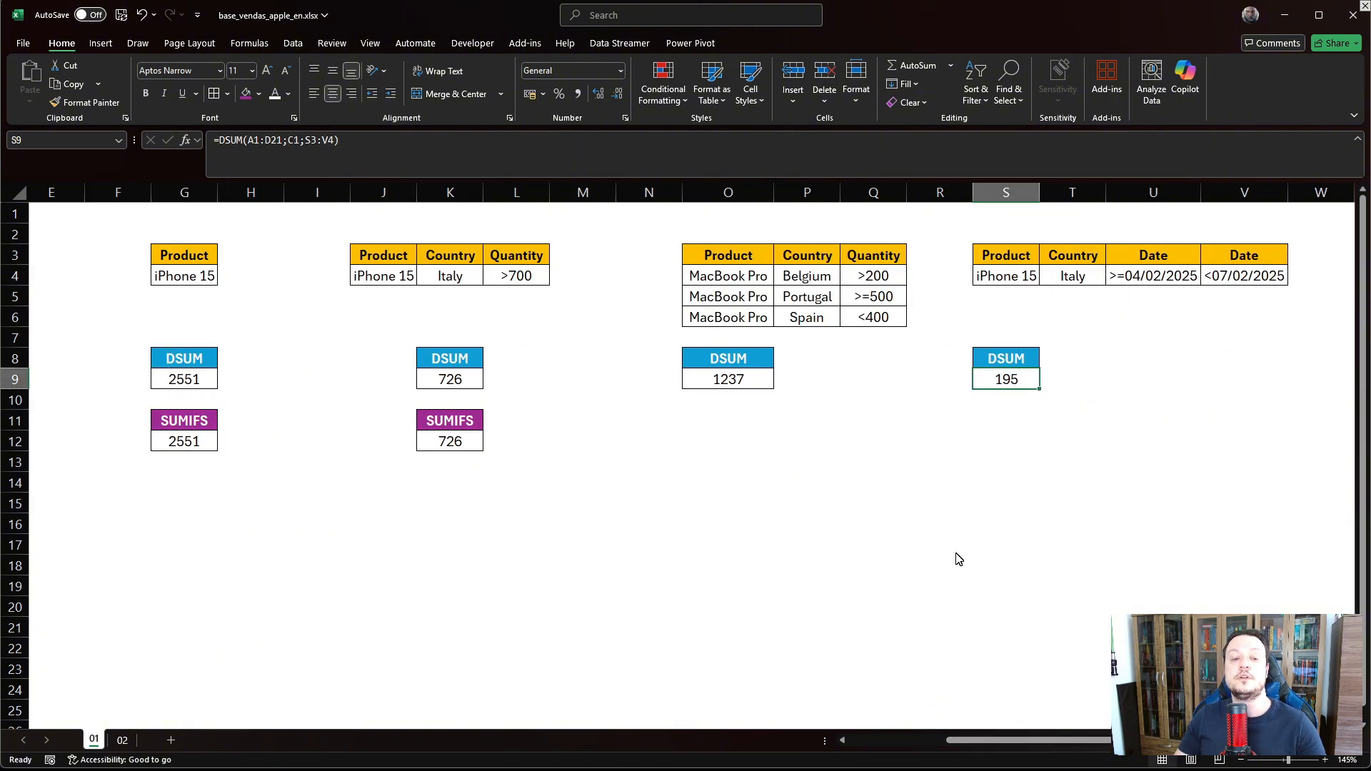